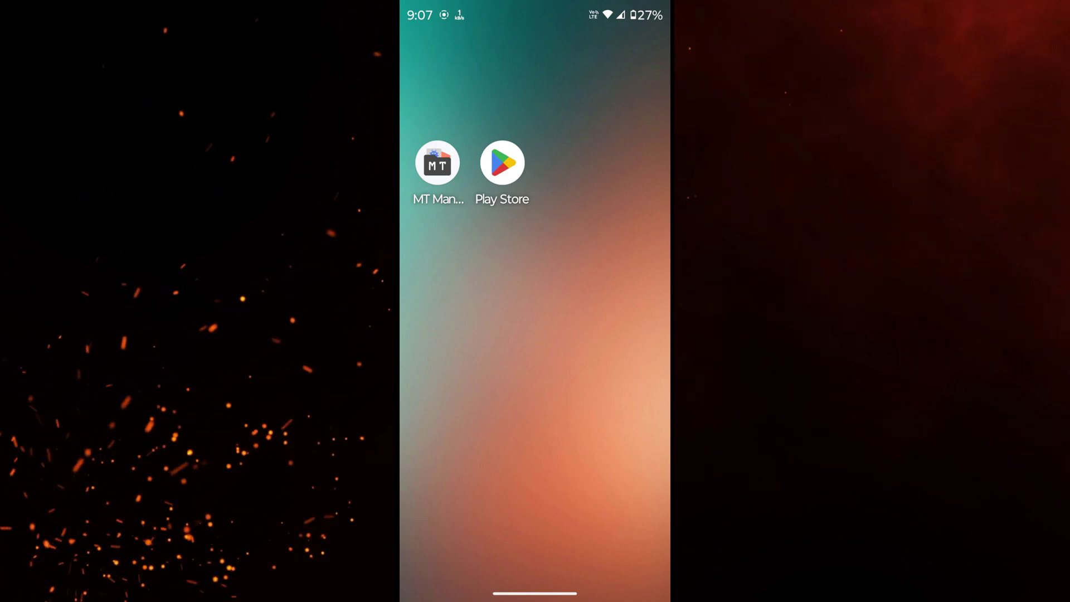
Install 432 Player from Google Play and launch its free version
left_click(501, 163)
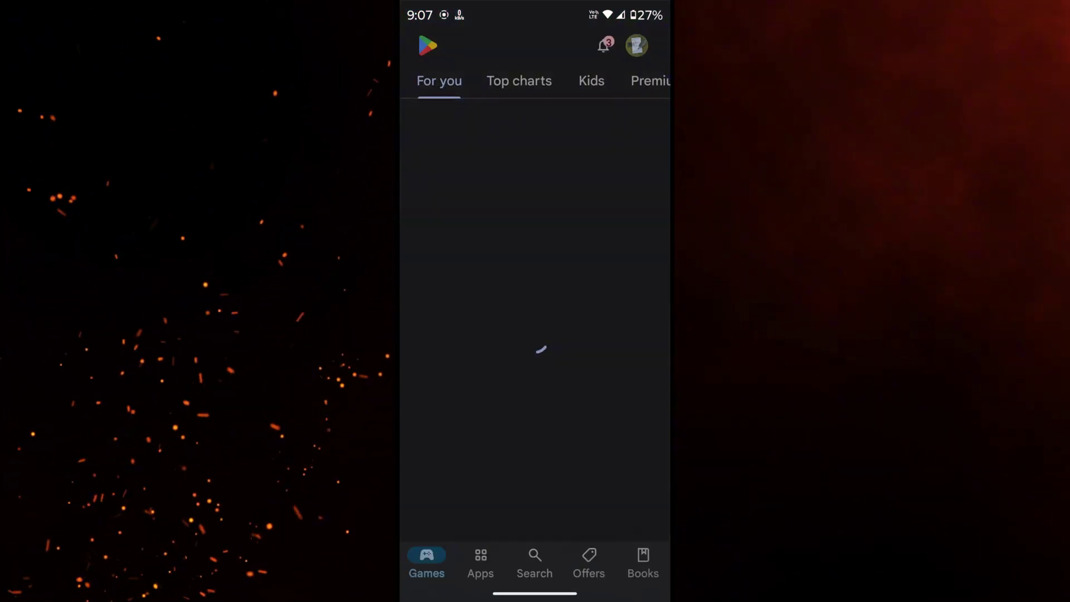
left_click(624, 92)
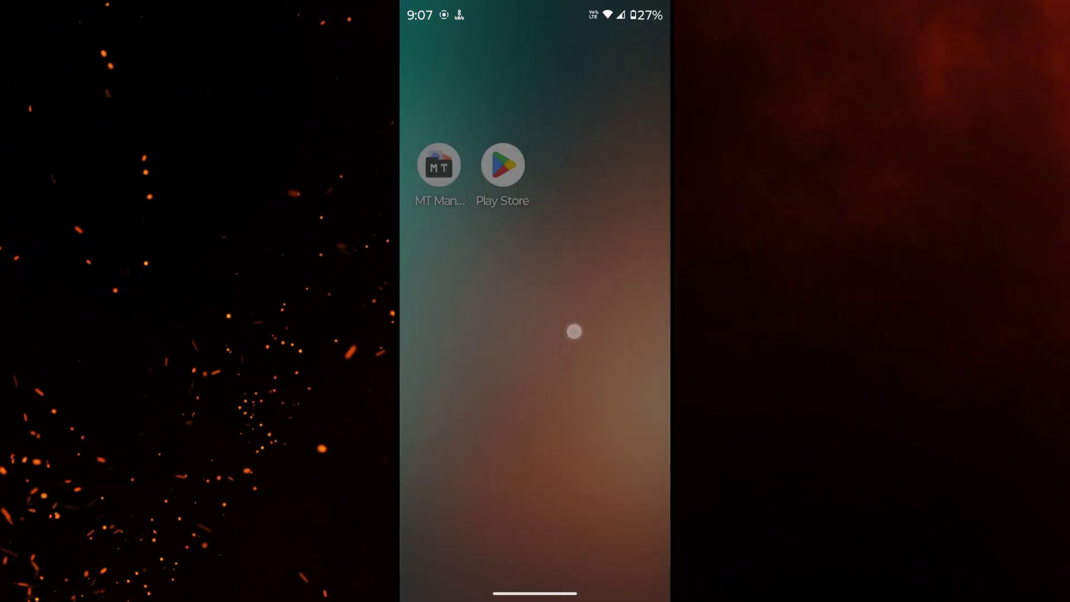
left_click(437, 163)
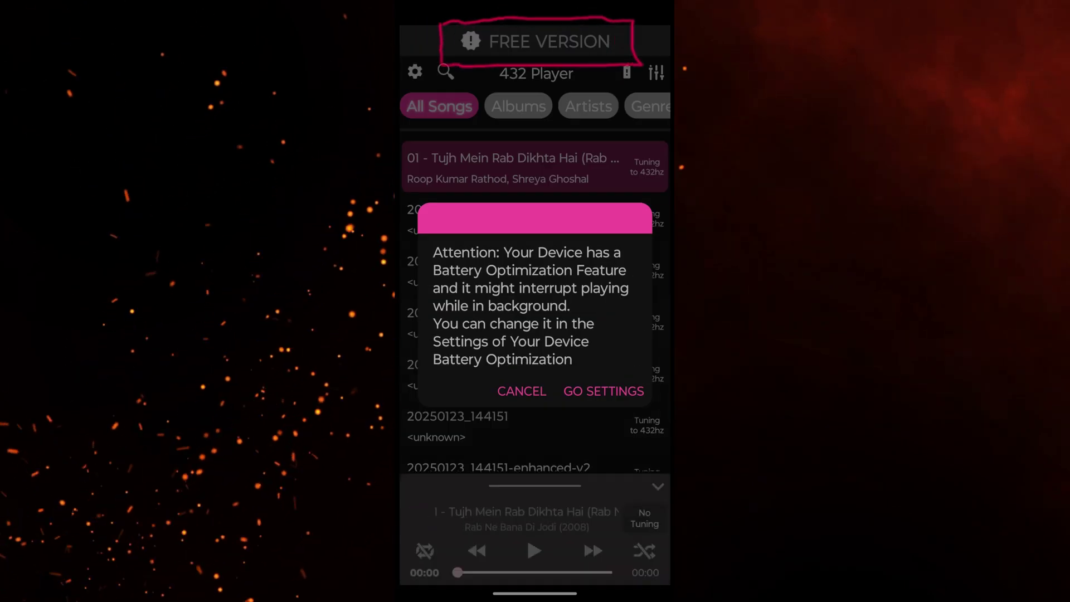
Dismiss the battery warning, view and decline the Pro subscription offer, then return home
key("Escape")
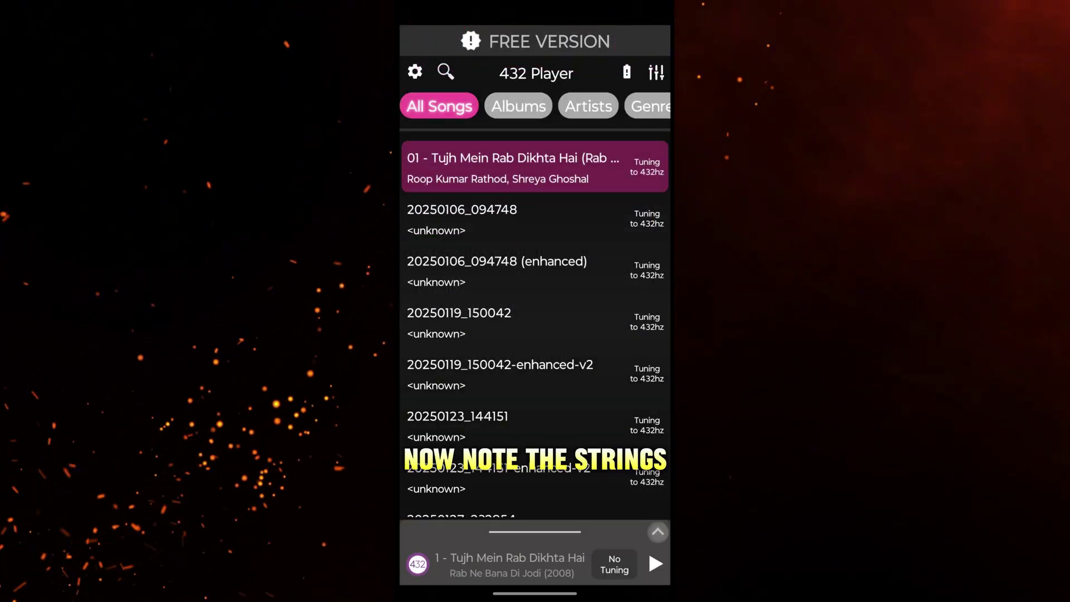
left_click(415, 72)
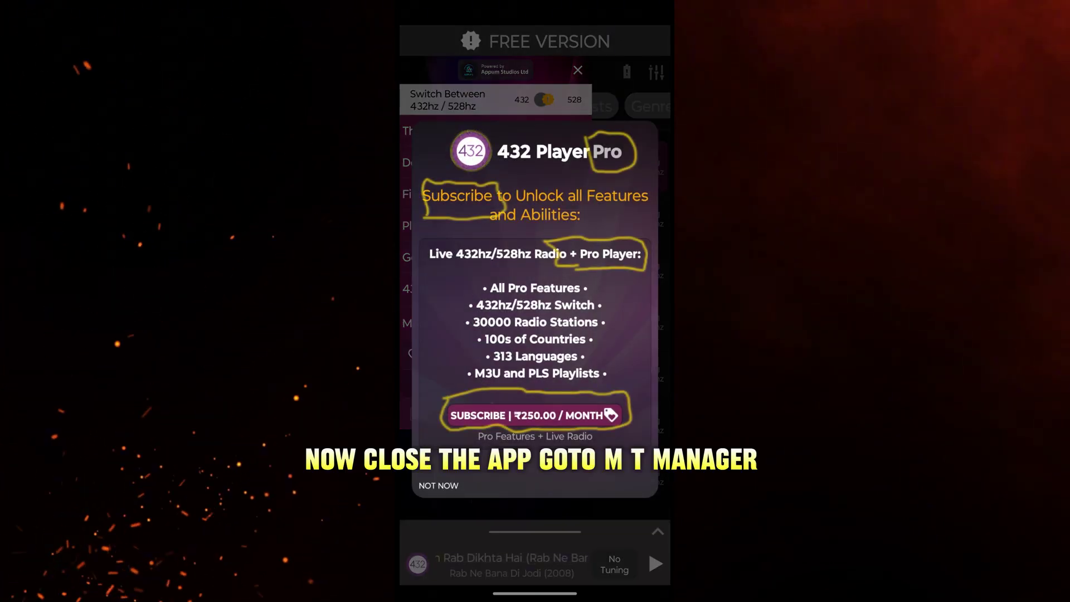
left_click(448, 475)
left_click_drag(535, 593, 535, 335)
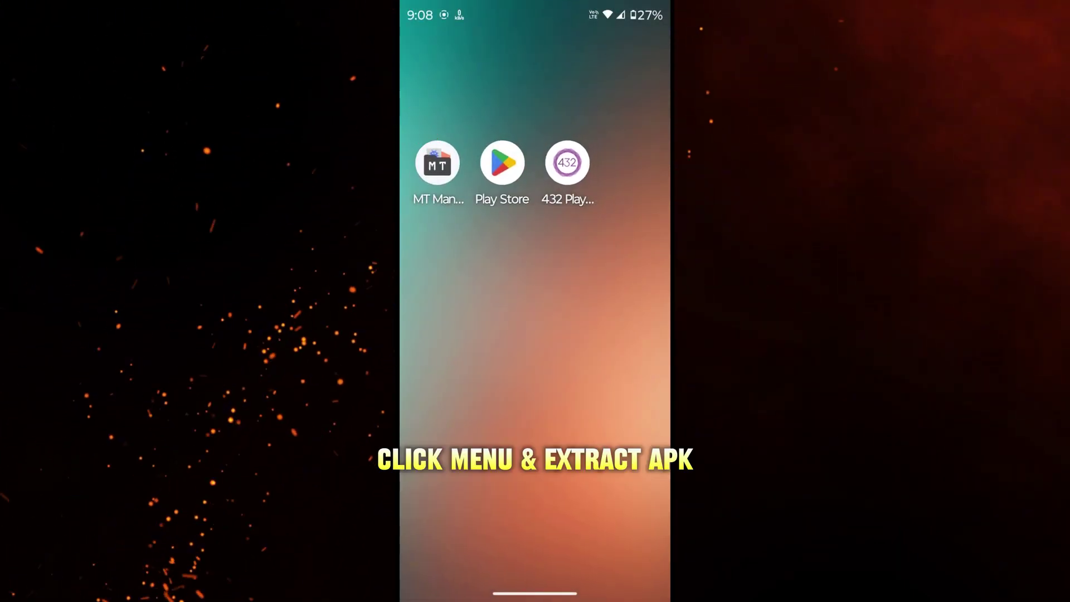
Extract the 432 Player APK with MT Manager's Extract APK tool and locate the saved file
left_click(438, 163)
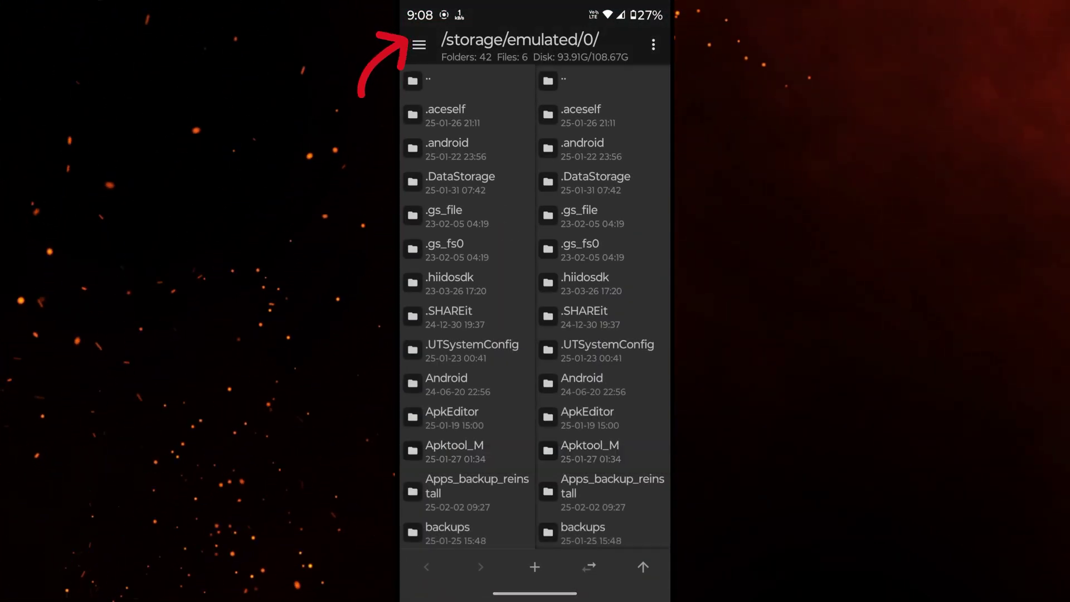
left_click(419, 44)
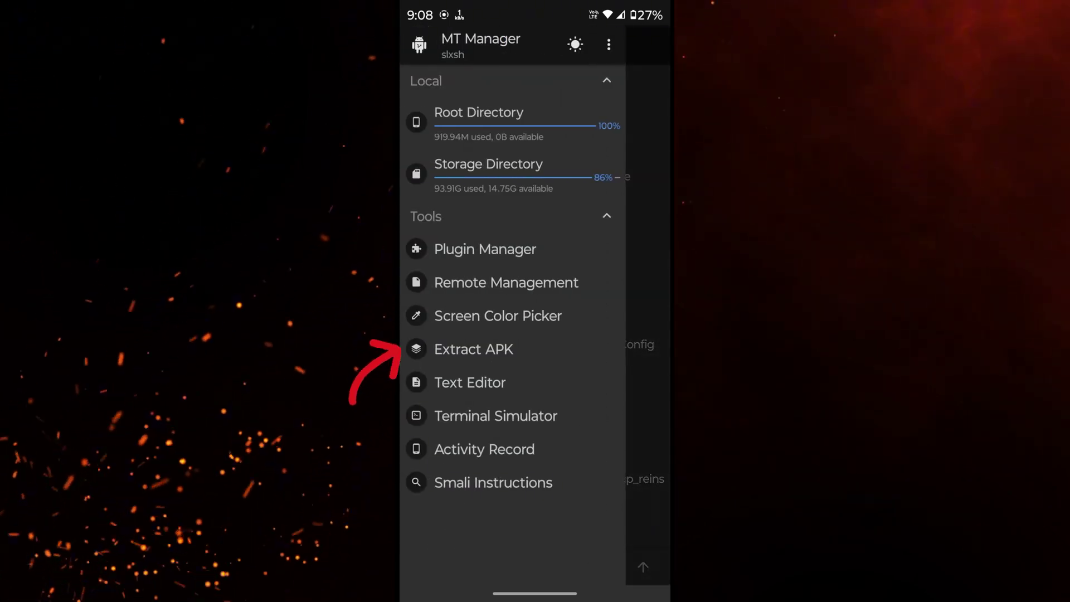
left_click(473, 349)
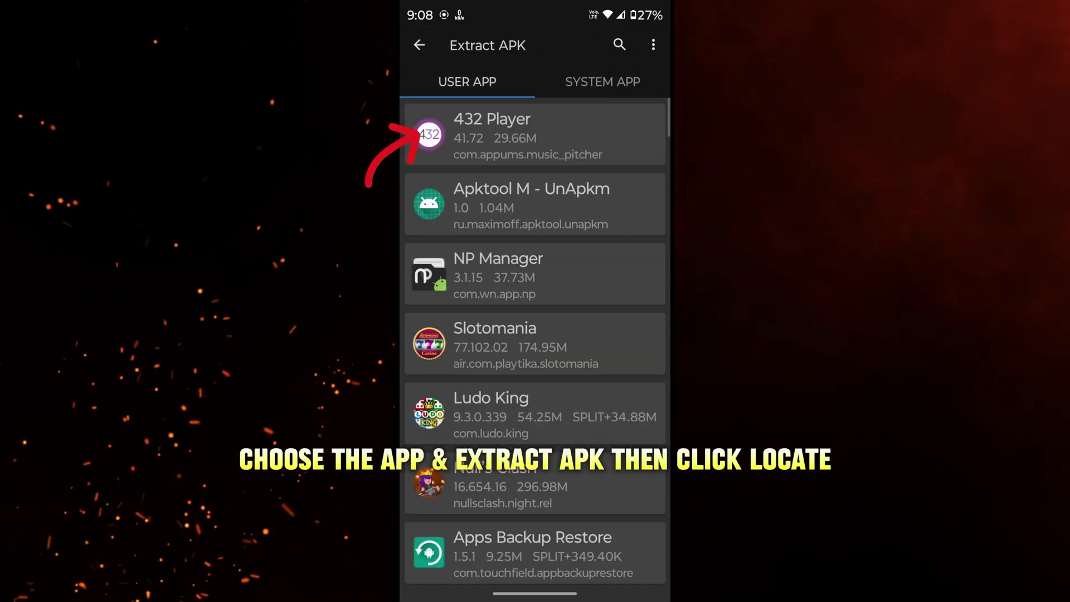
left_click(505, 124)
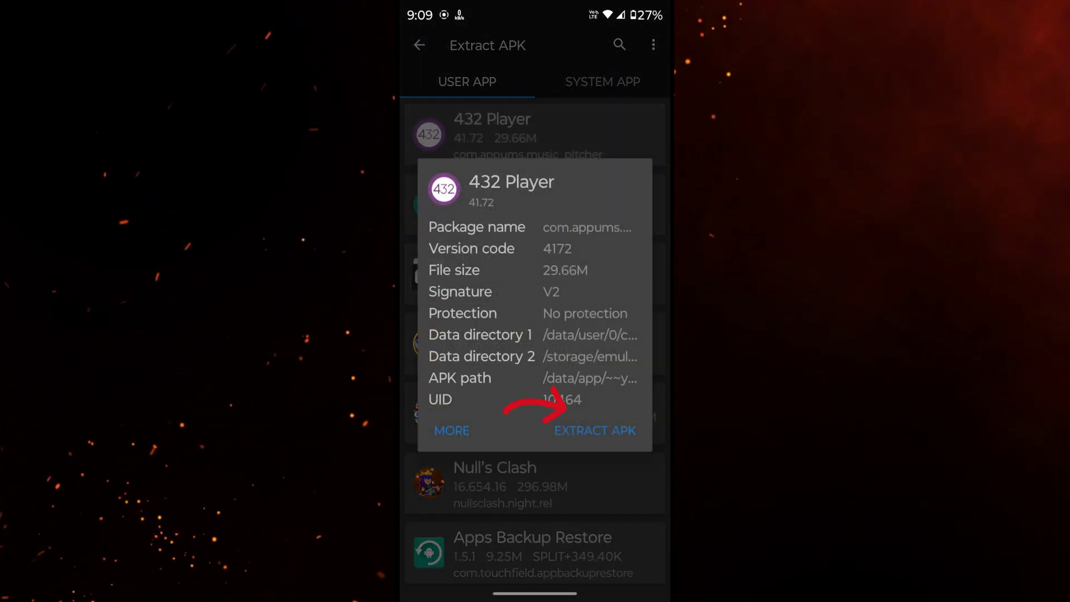
left_click(602, 431)
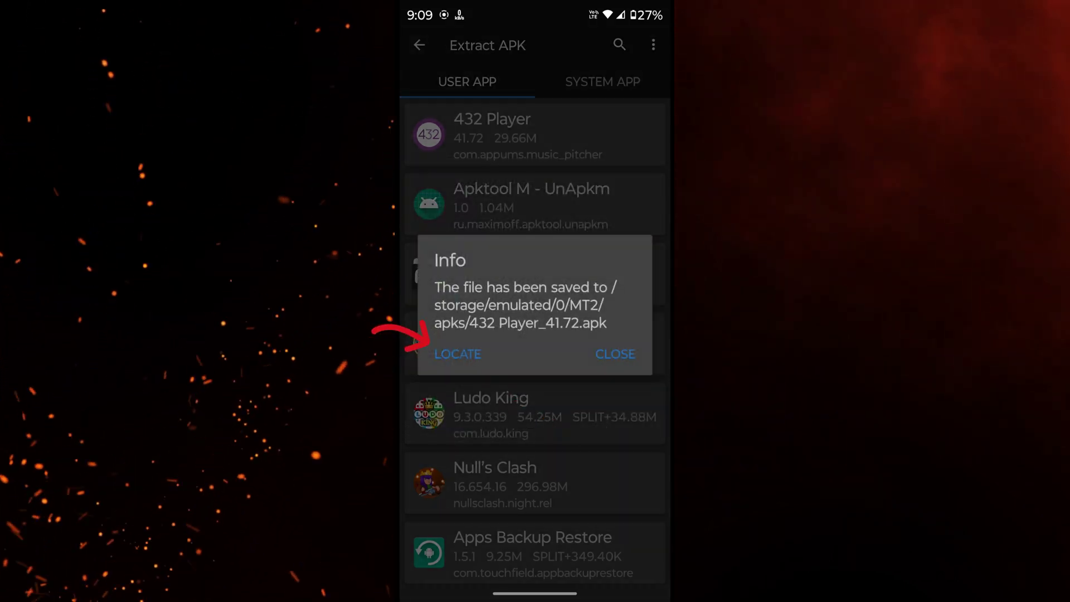
left_click(457, 353)
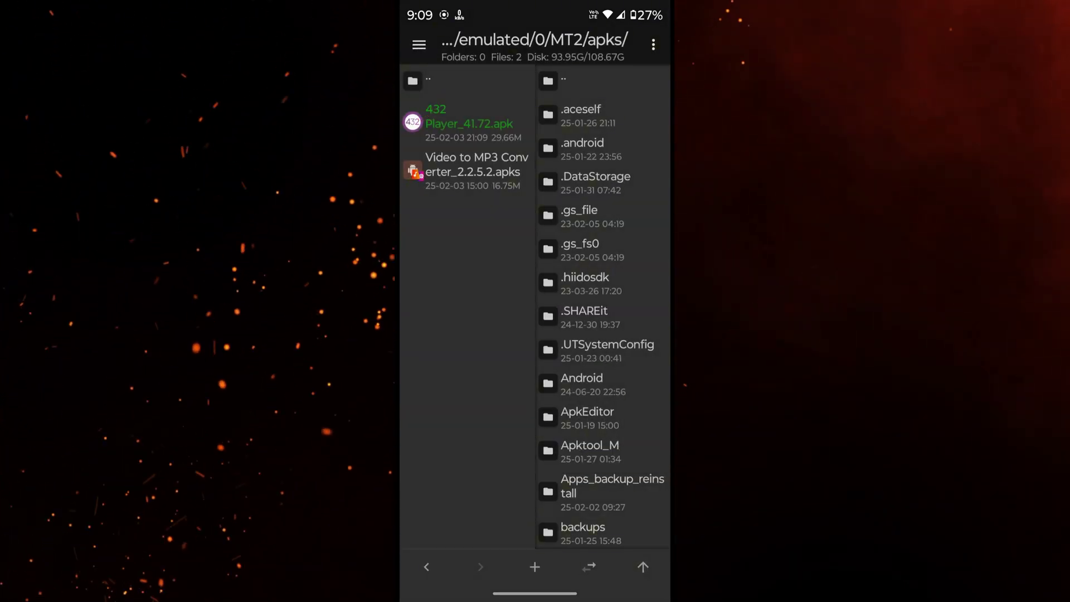
Open classes.dex, classes2.dex and classes3.dex from the APK in Dex Editor plus
left_click(469, 123)
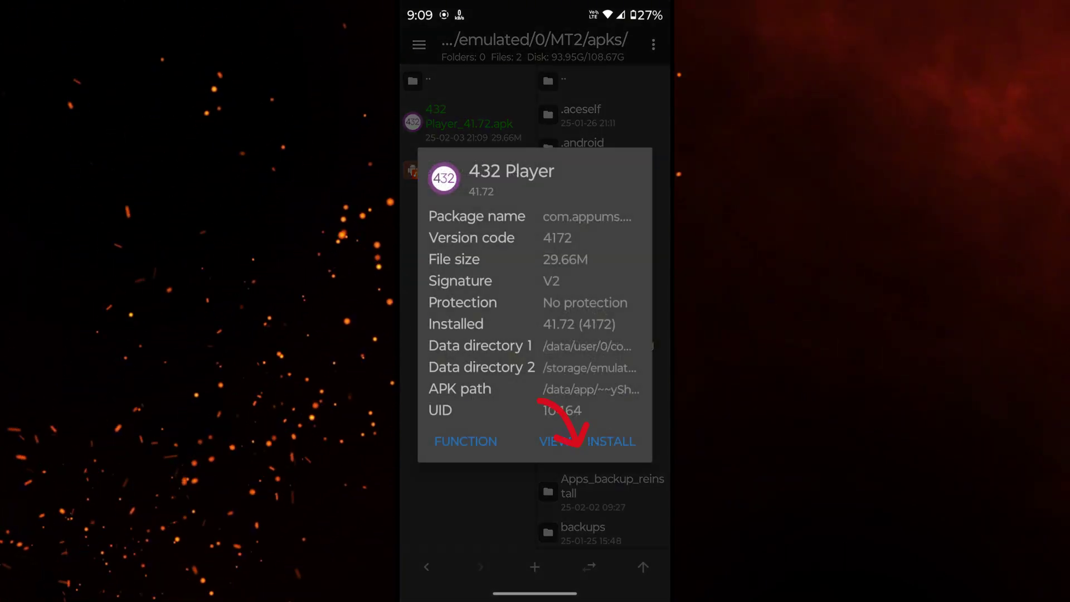
left_click(552, 441)
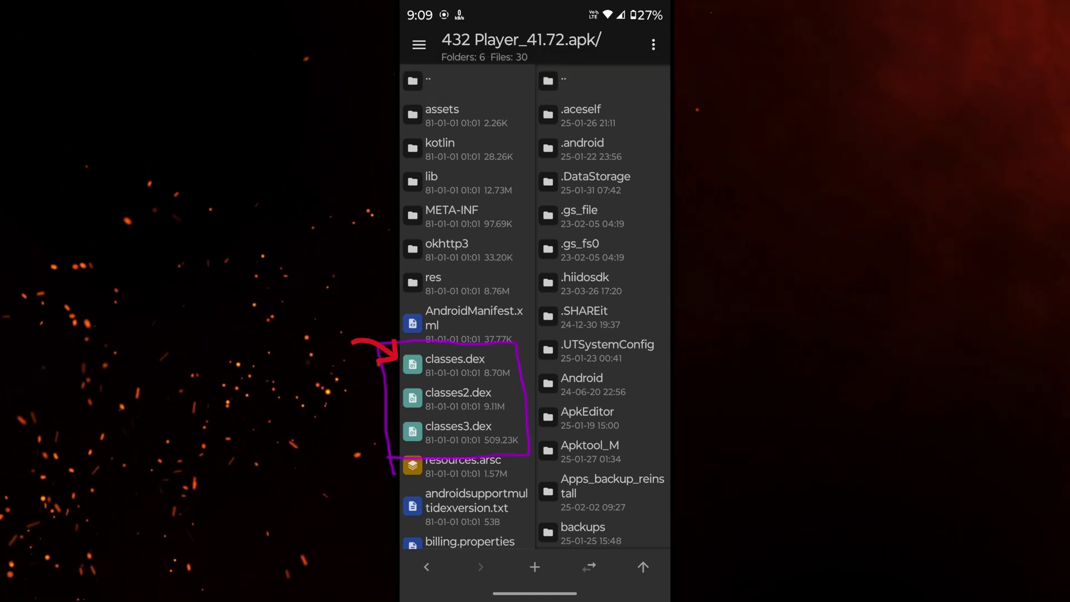
left_click(494, 372)
left_click(523, 225)
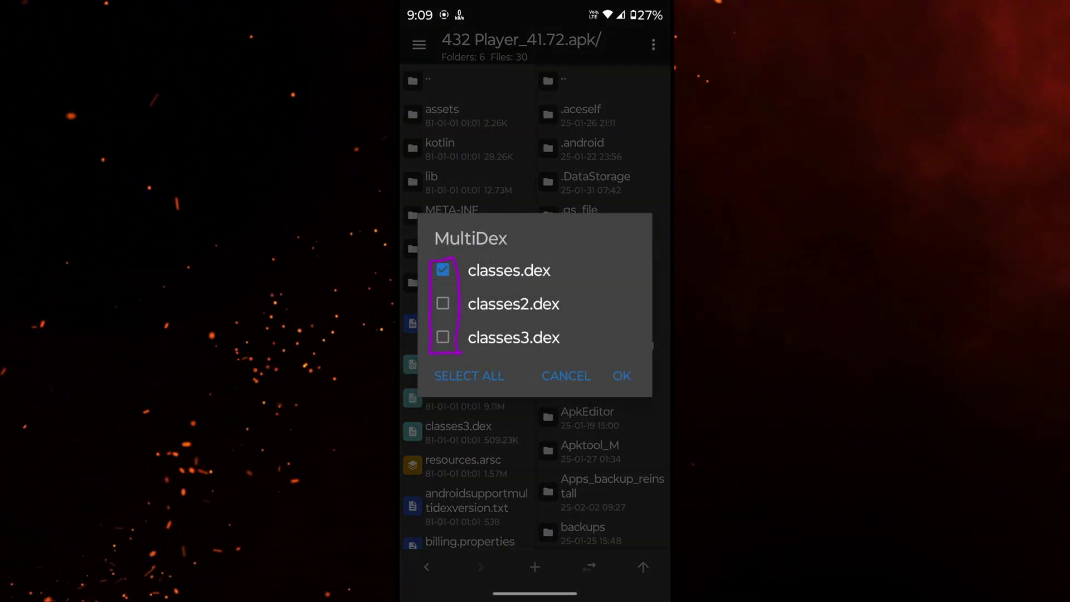
left_click(511, 294)
left_click(444, 338)
left_click(621, 376)
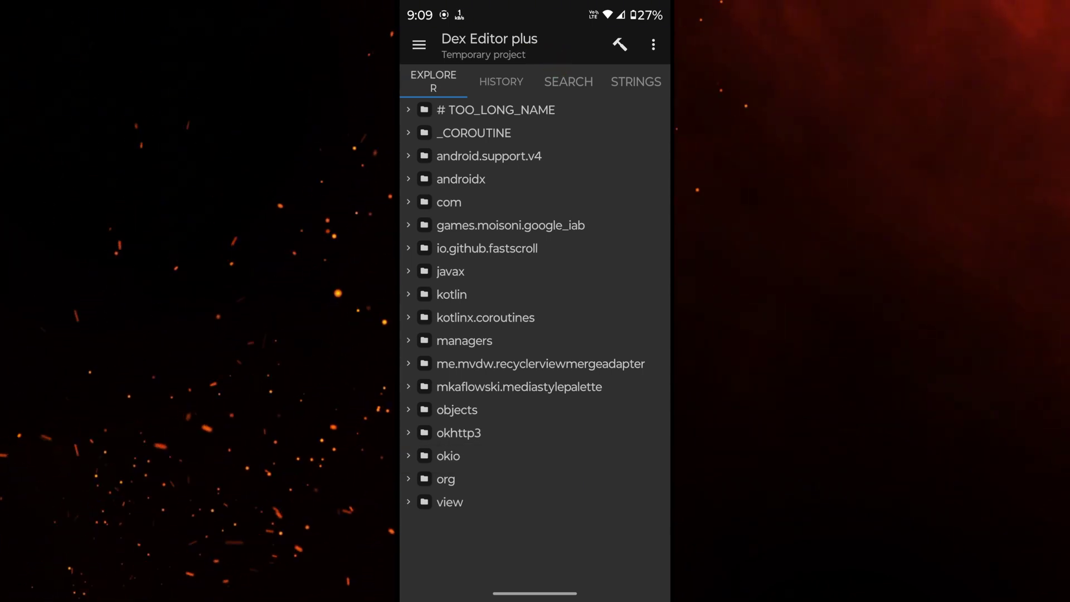
Run a Smali search for 'pro_' and open the pro_activated result in Main
left_click(568, 81)
left_click(493, 137)
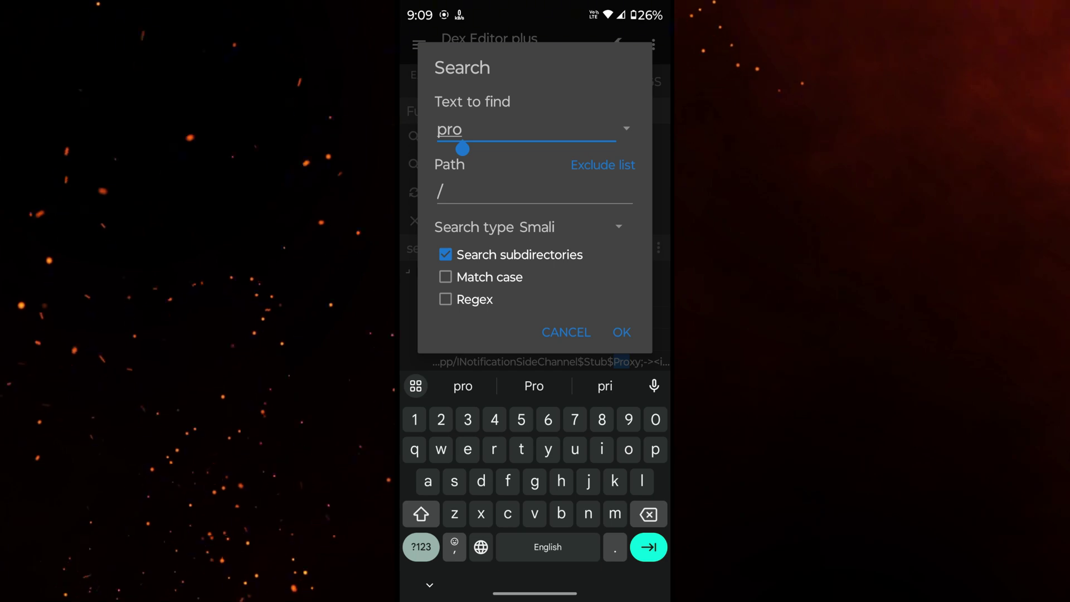
left_click(421, 547)
type("_")
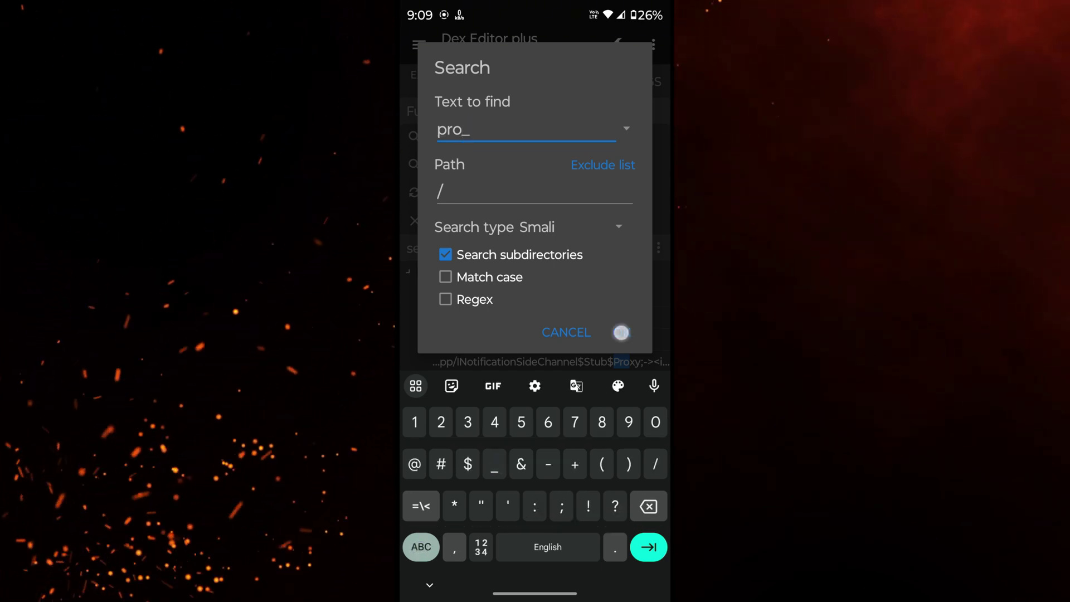
left_click(622, 332)
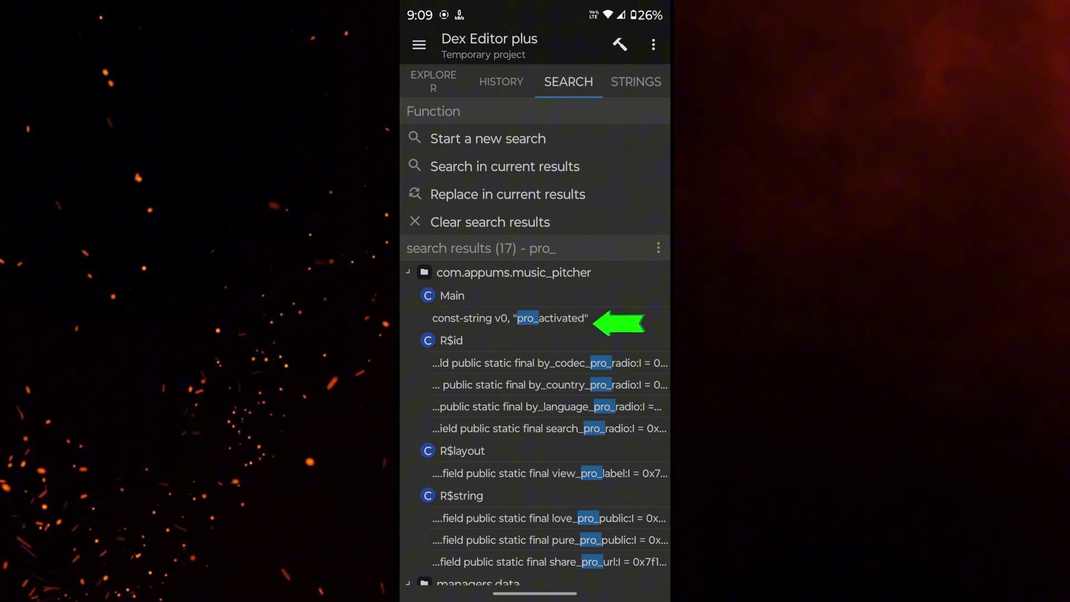
left_click(511, 318)
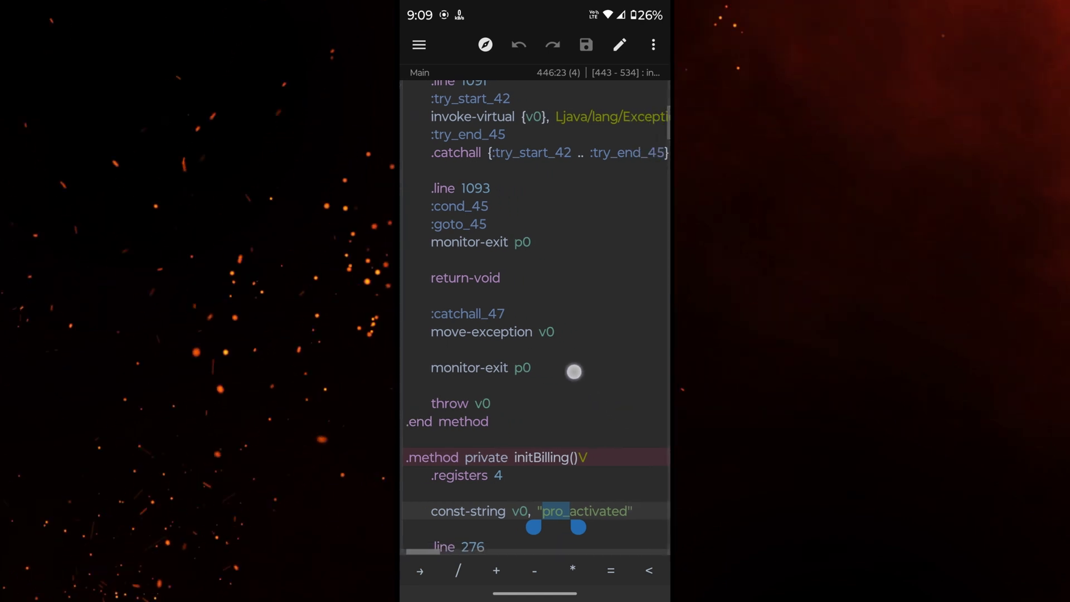
scroll(558, 296, "down", 3)
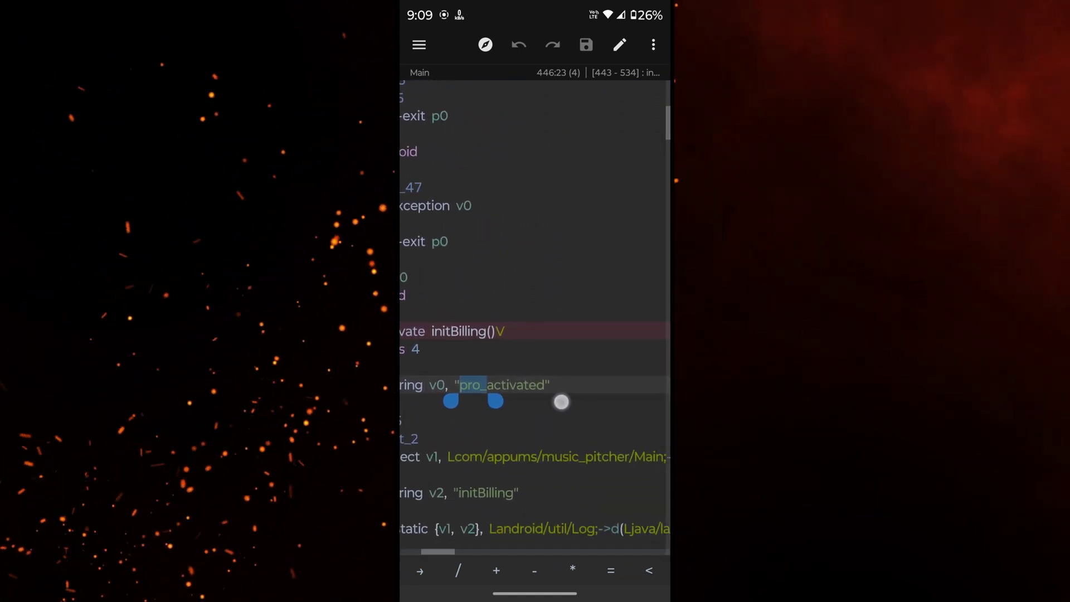
scroll(562, 401, "down", 3)
scroll(550, 403, "right", 2)
scroll(550, 403, "down", 2)
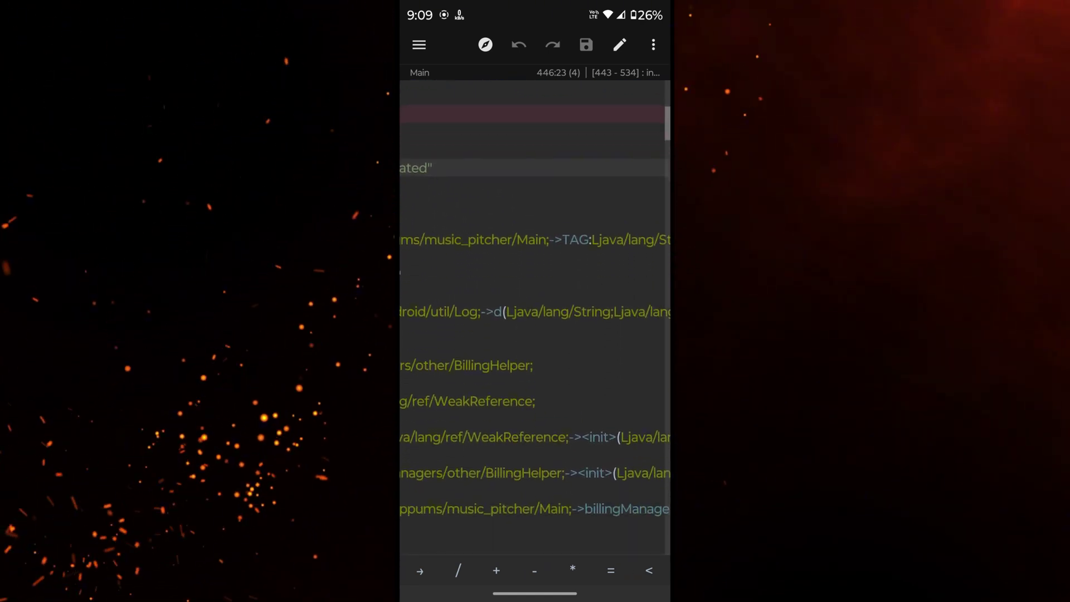
scroll(591, 383, "right", 2)
scroll(541, 353, "down", 2)
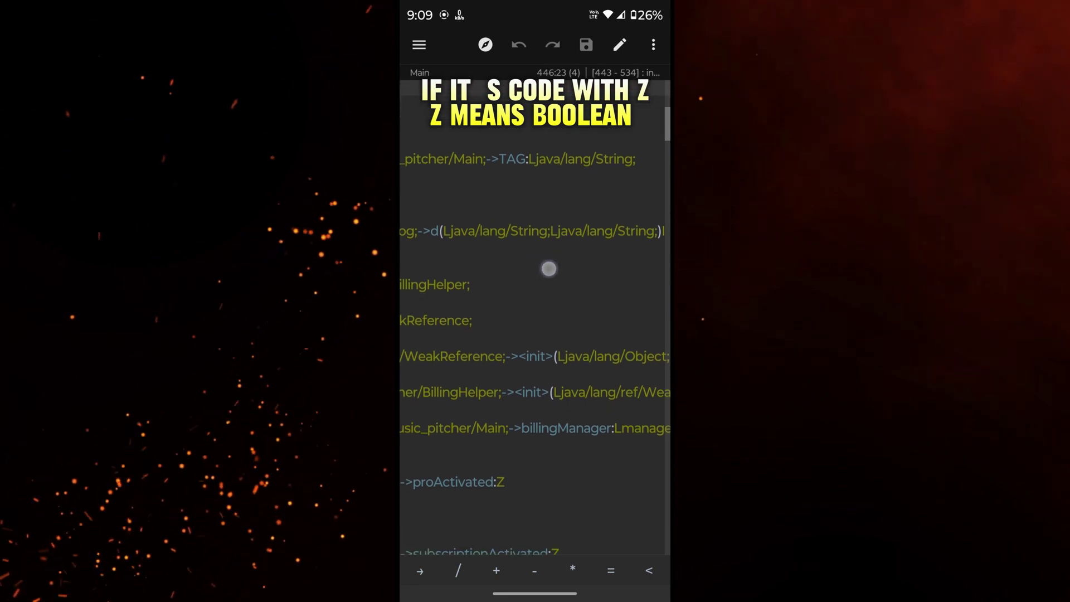
scroll(566, 365, "left", 2)
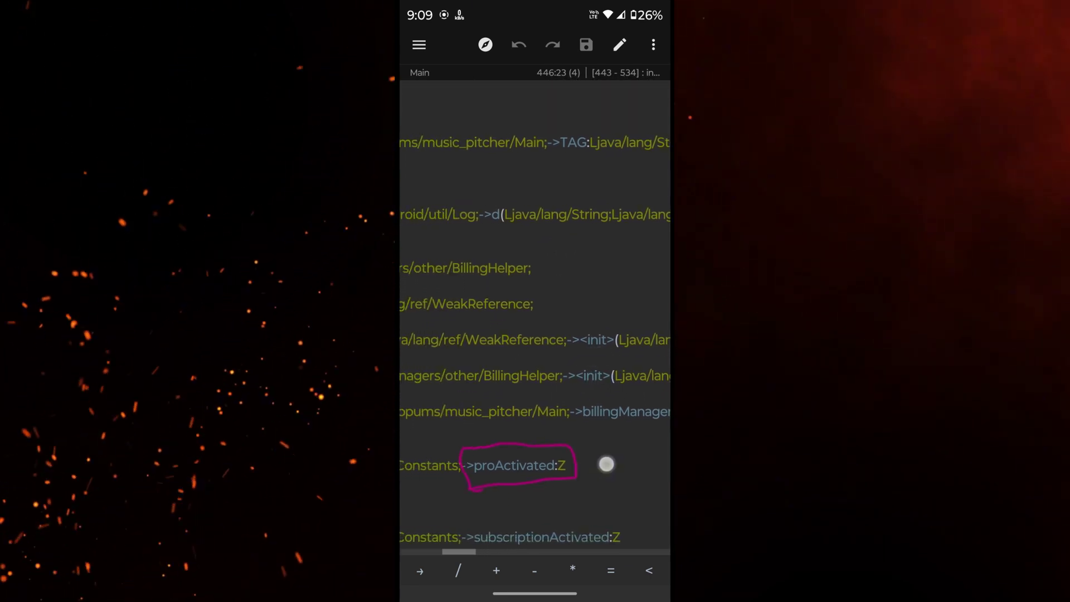
scroll(608, 452, "down", 1)
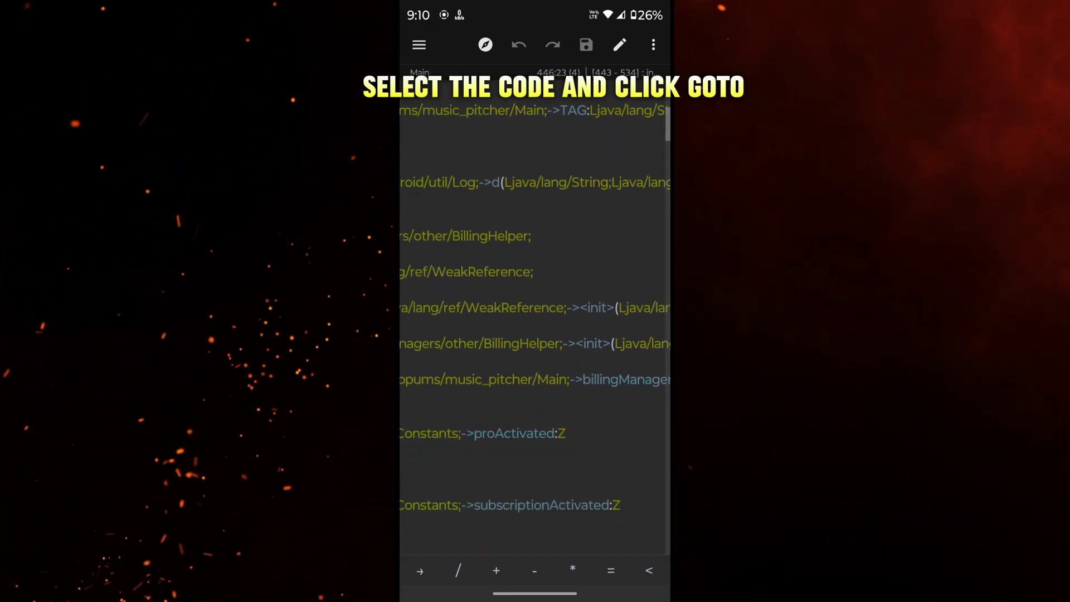
Jump from Main to the proActivated field definition in the Constants class
double_click(517, 432)
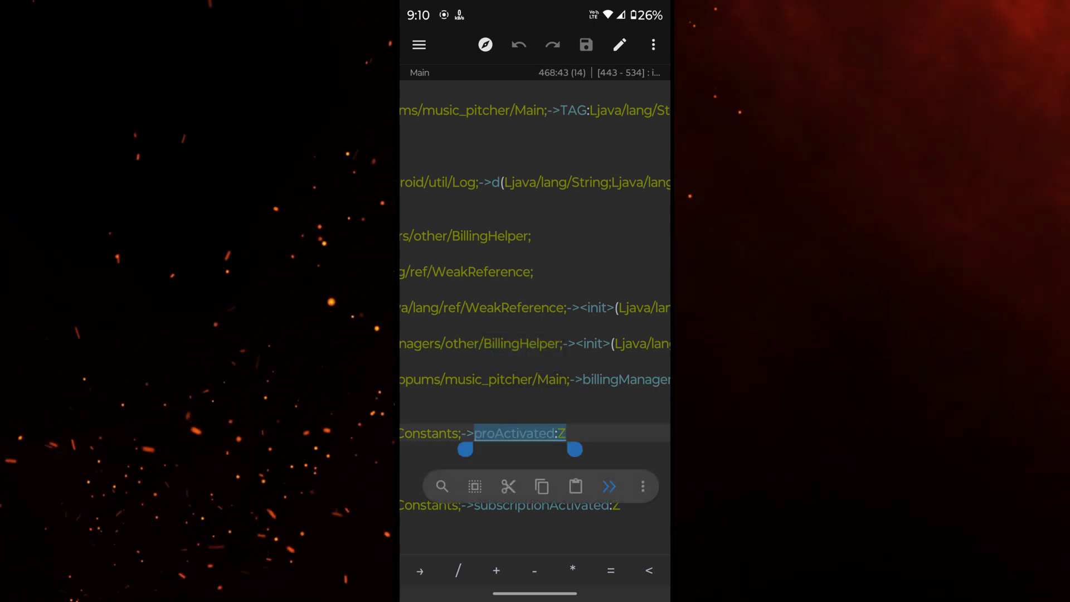
left_click(606, 485)
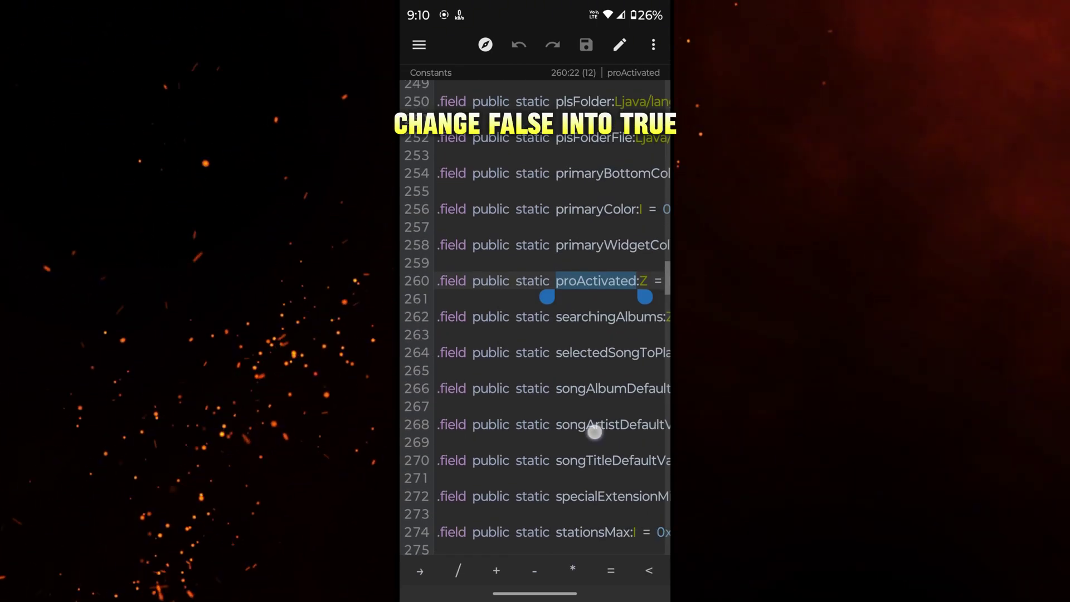
left_click_drag(595, 432, 499, 420)
Replace false with true for both proActivated and subscriptionActivated in Constants
double_click(577, 281)
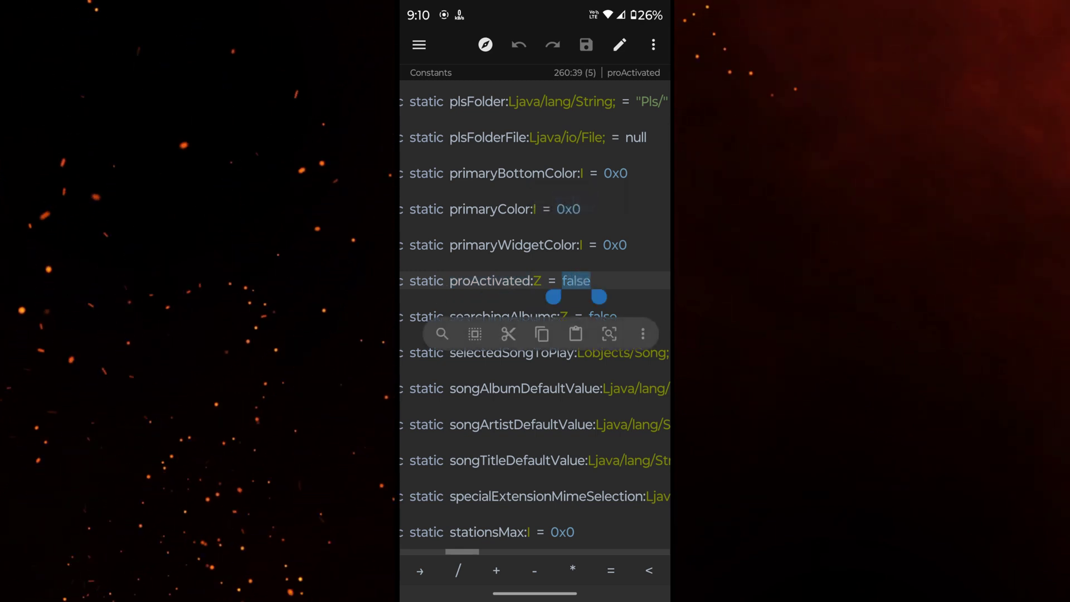
left_click(615, 280)
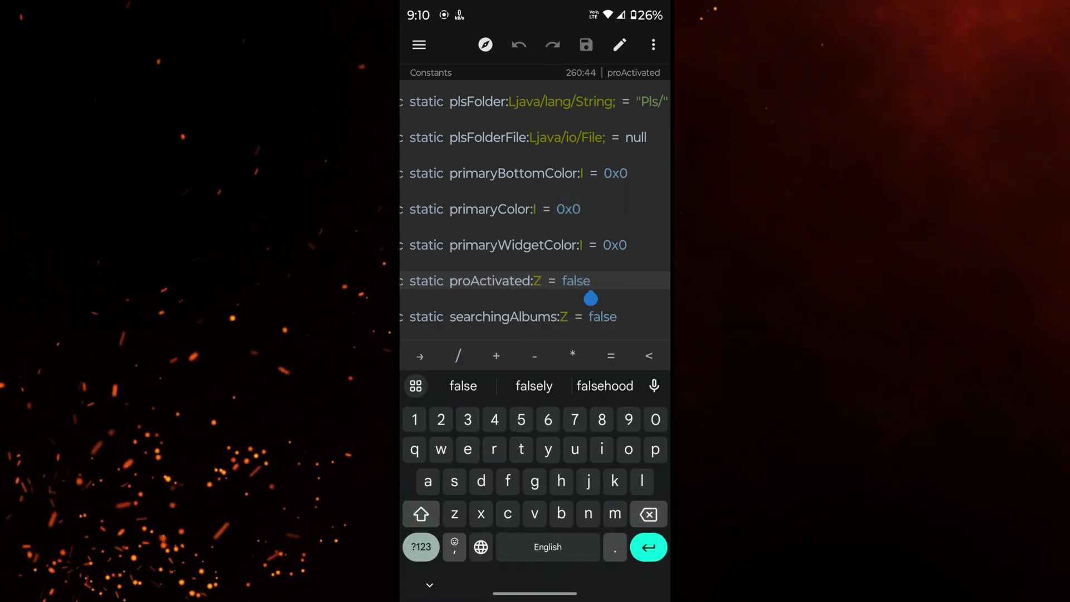
key("BackSpace")
key("BackSpace")
key("BackSpace")
key("BackSpace")
key("BackSpace")
type("tr")
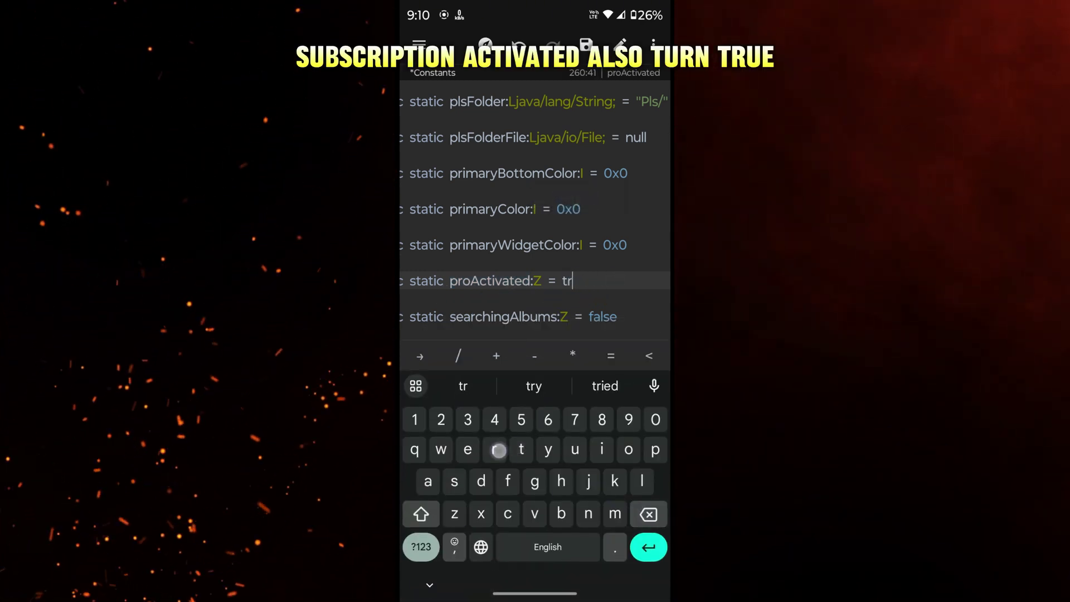
type("ue")
scroll(609, 196, "down", 2)
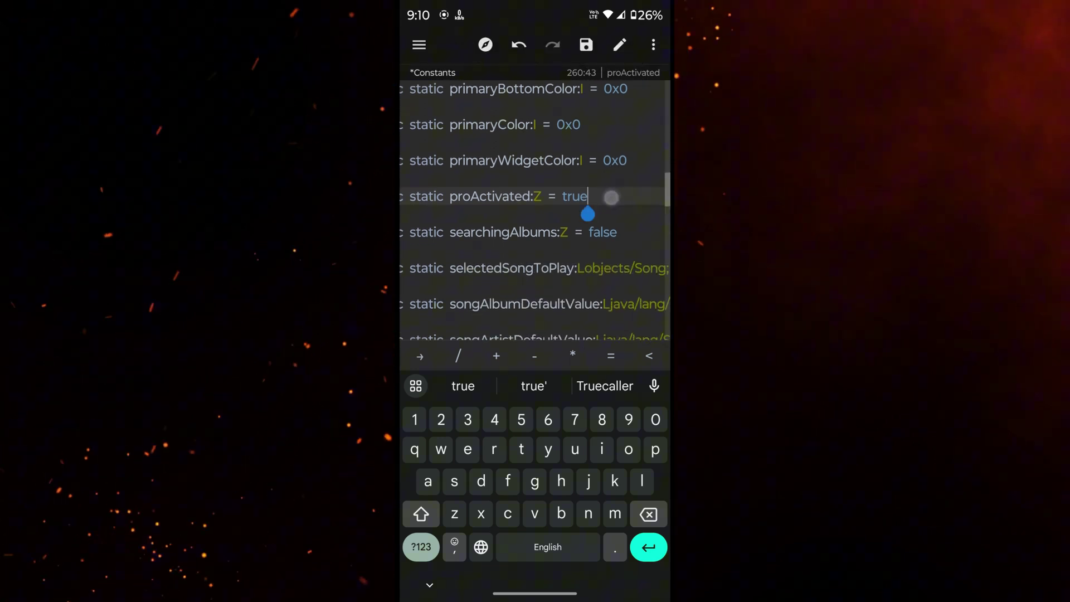
scroll(610, 259, "down", 1)
scroll(610, 243, "down", 2)
scroll(607, 235, "down", 2)
scroll(608, 236, "down", 2)
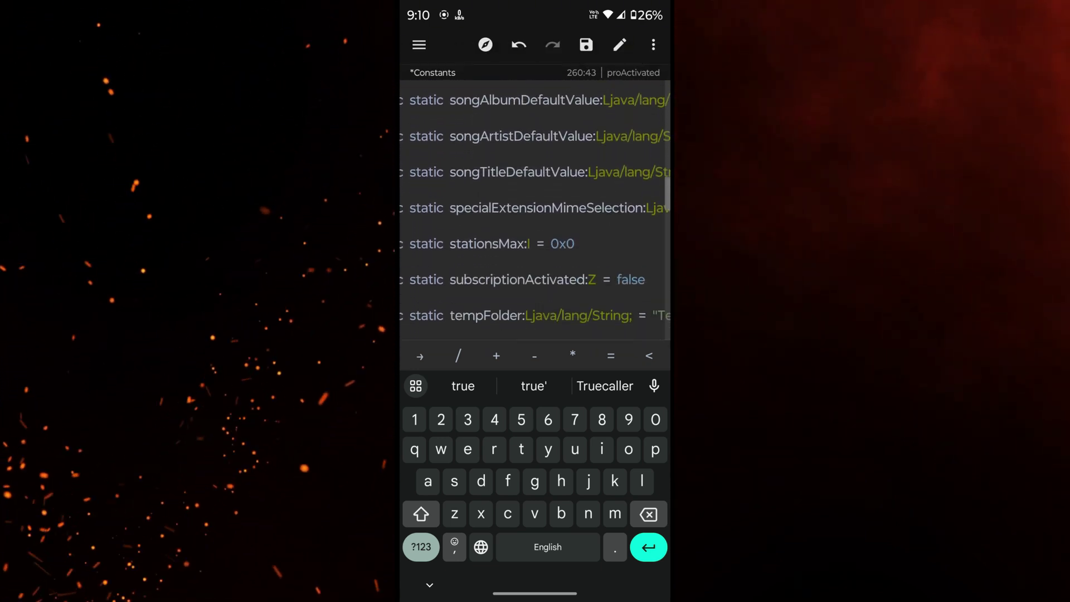
scroll(585, 308, "right", 2)
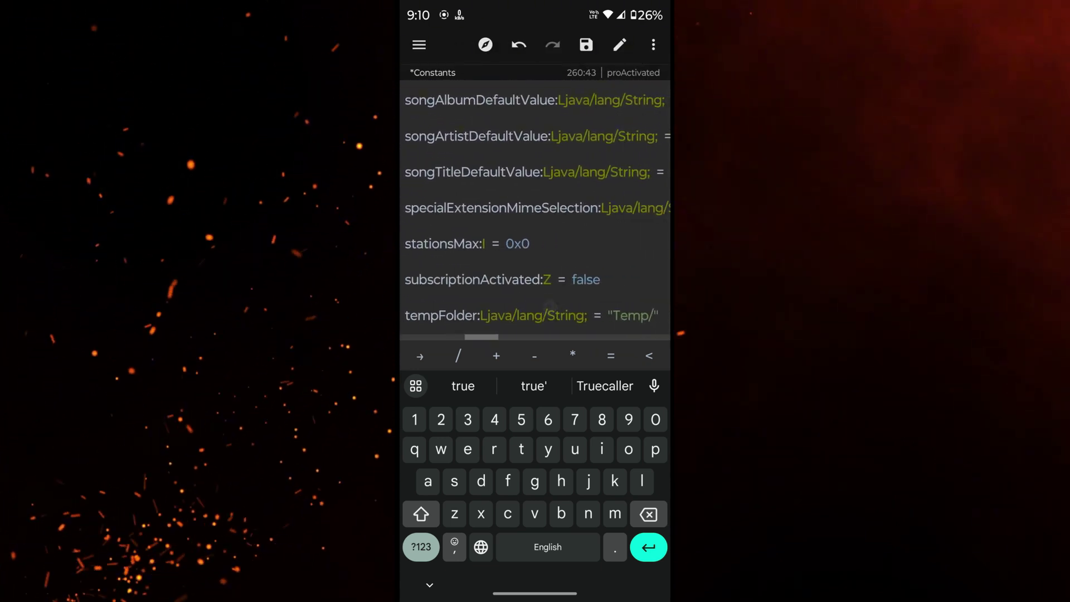
left_click(590, 278)
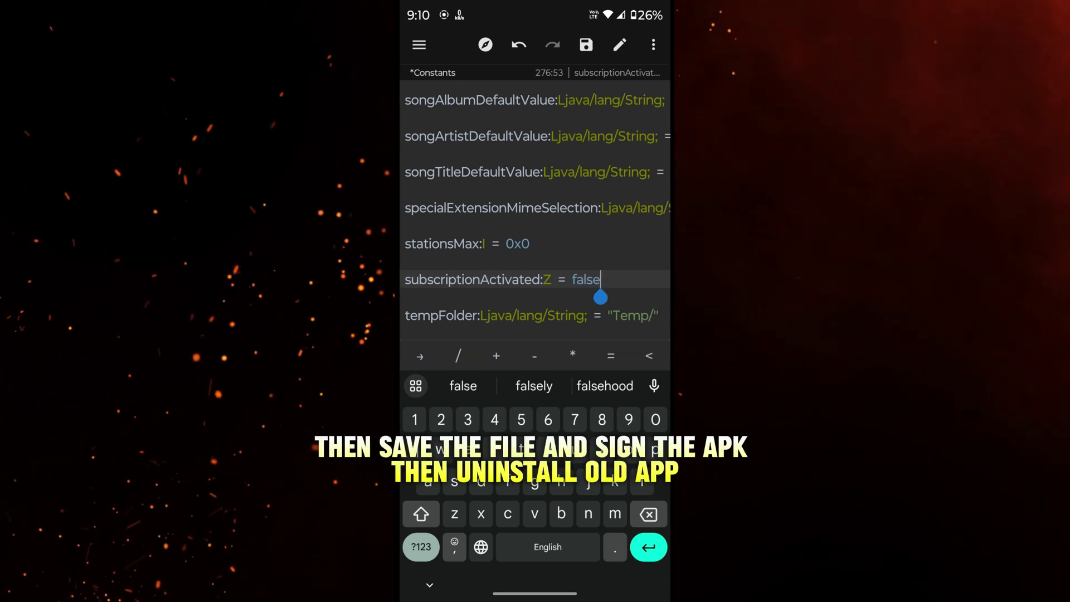
key("BackSpace")
key("BackSpace")
key("BackSpace")
key("BackSpace")
key("BackSpace")
type("t")
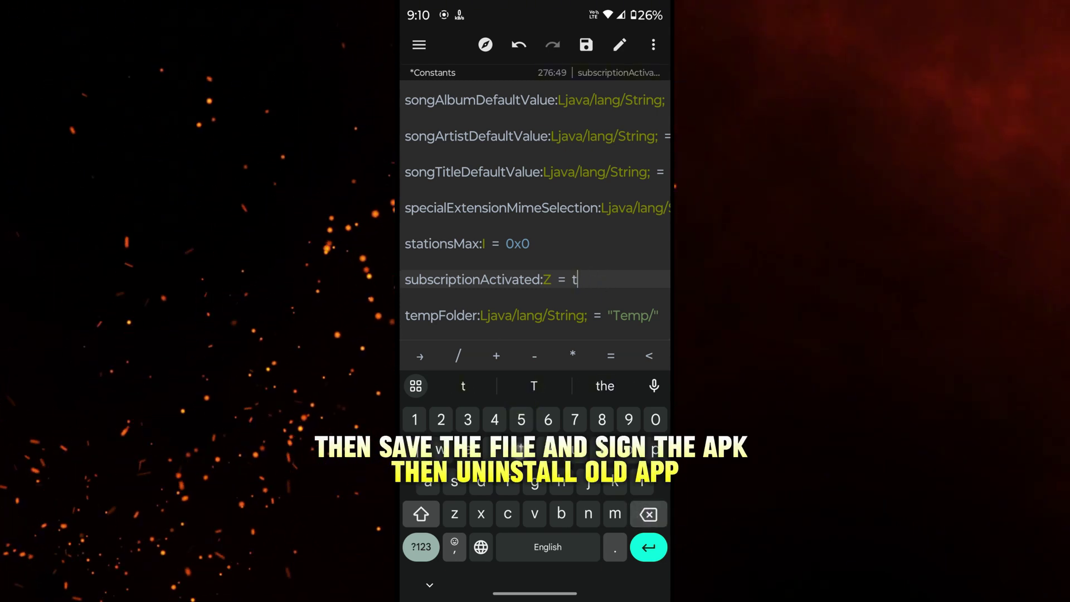
type("rue")
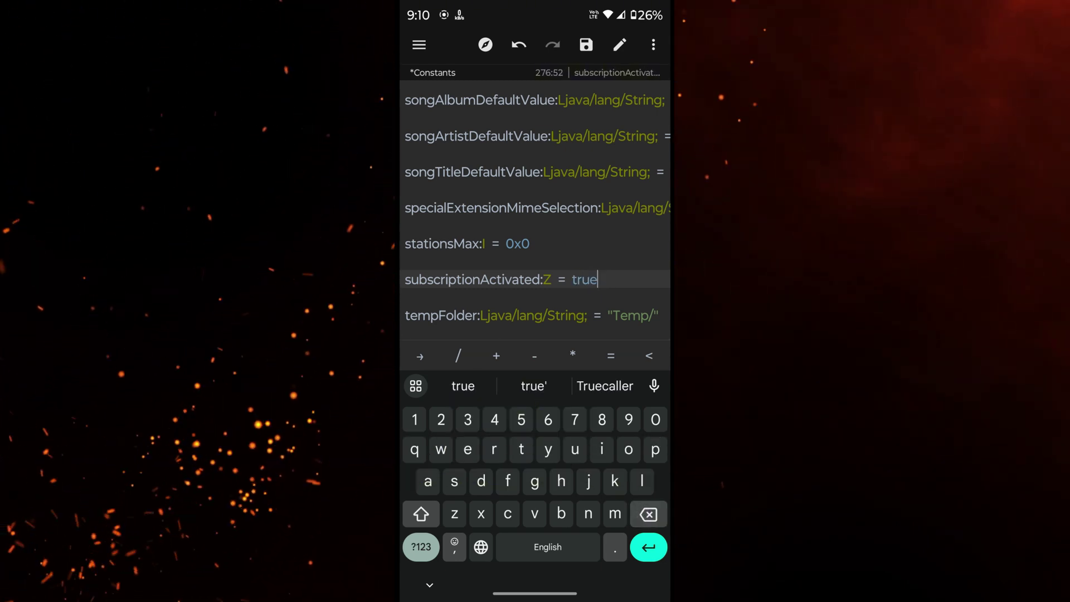
Save Constants, compile classes2.dex, and write it into the auto-signed APK
left_click(587, 44)
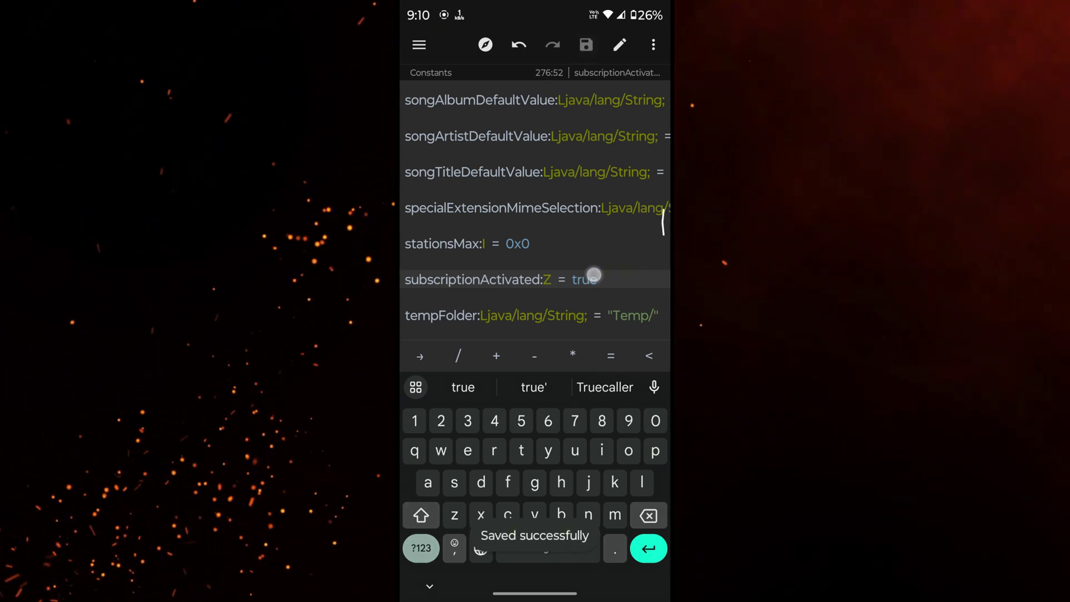
mouse_move(669, 252)
left_mouse_down()
mouse_move(634, 244)
mouse_move(633, 267)
left_mouse_up()
left_click(619, 45)
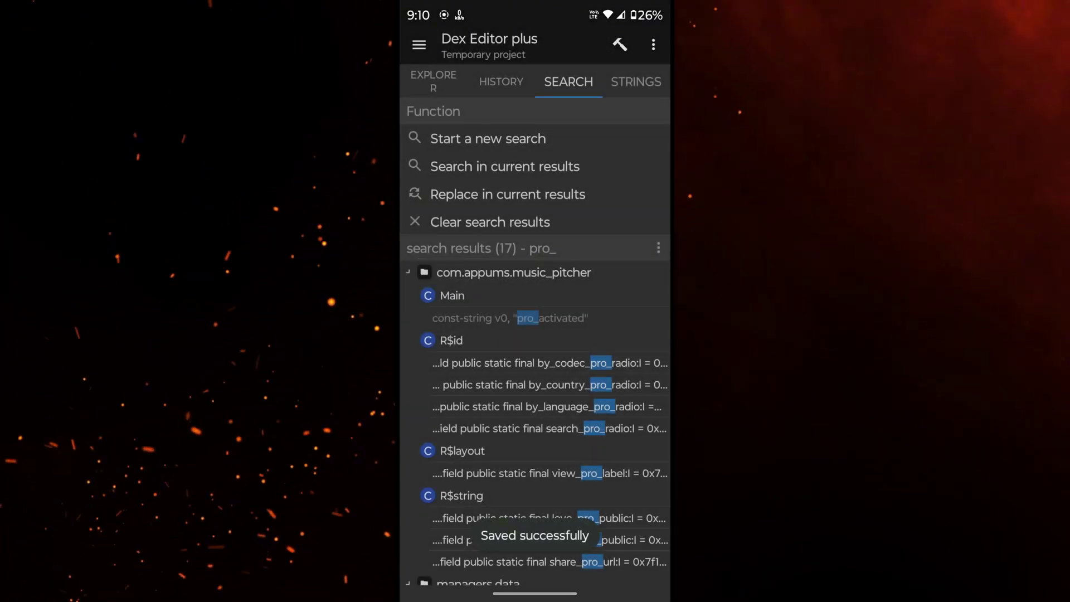
left_click_drag(599, 299, 595, 300)
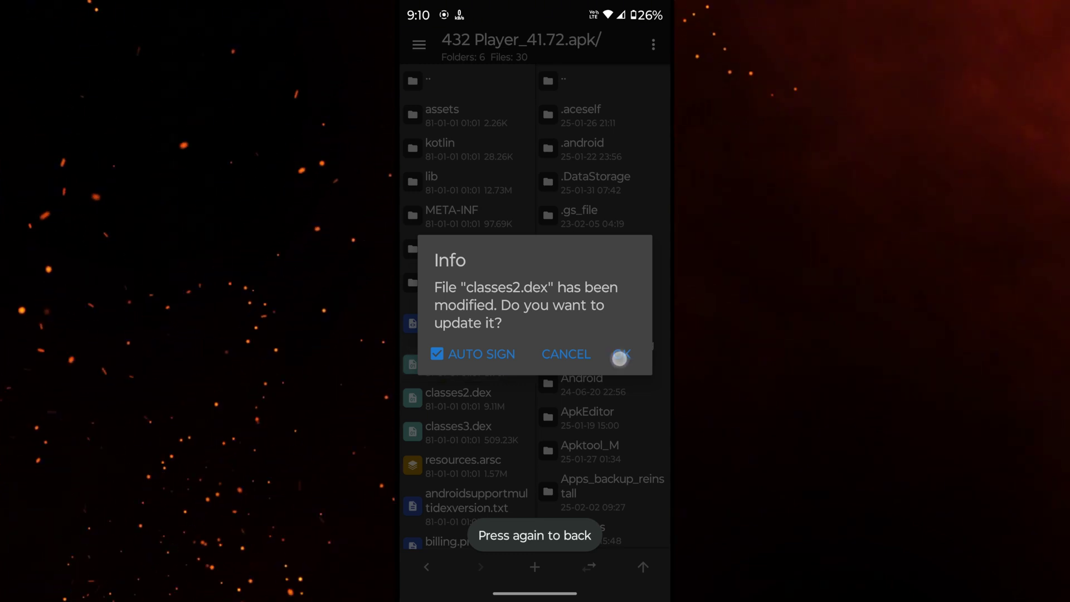
left_click(619, 358)
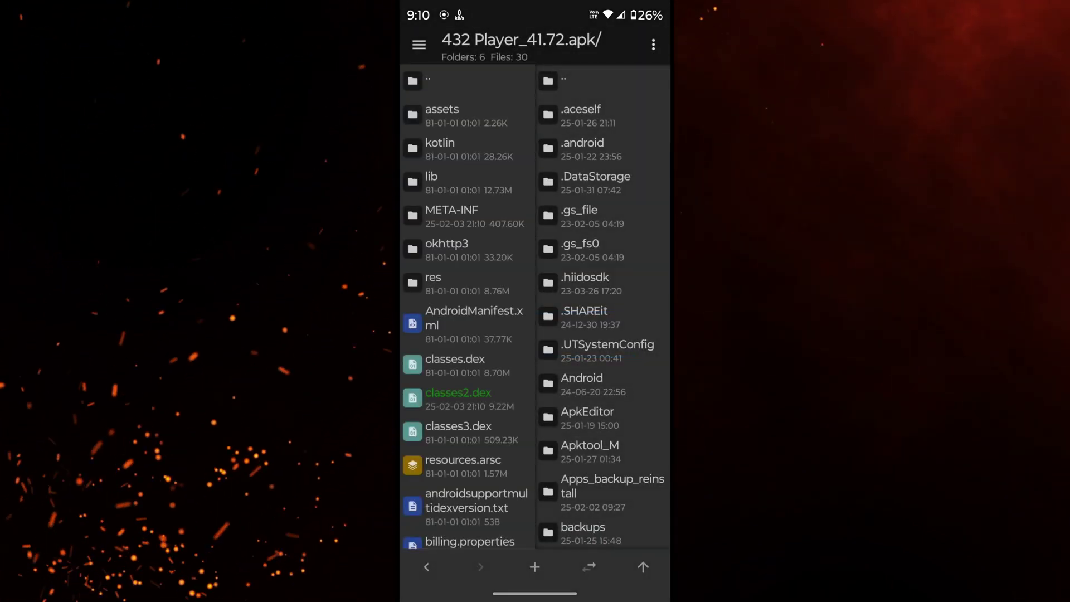
left_click(466, 79)
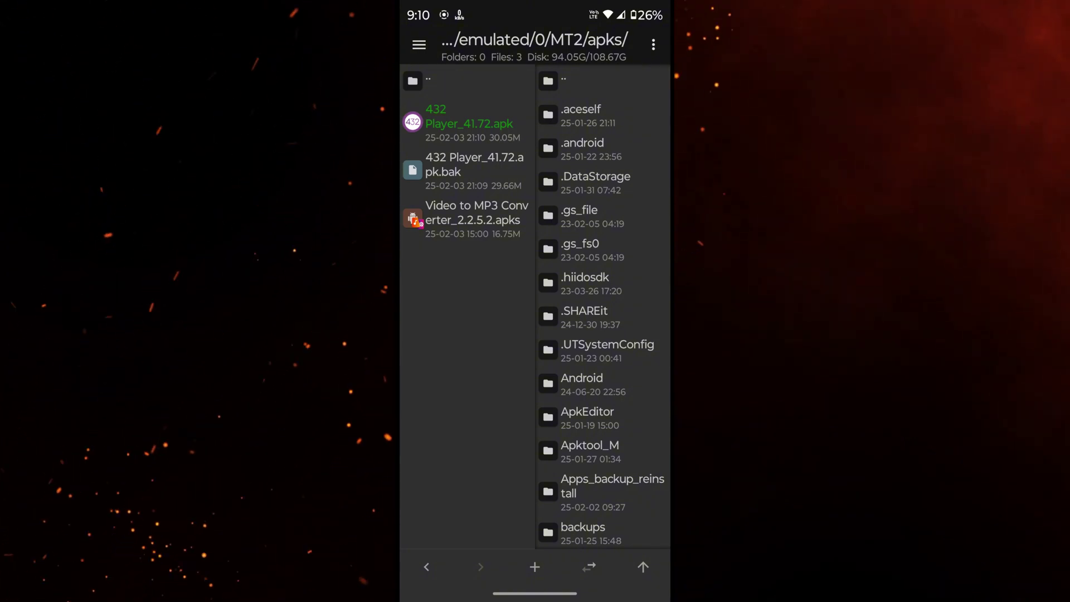
Uninstall the original 432 Player from its home-screen icon and confirm with OK
left_click_drag(535, 594, 536, 334)
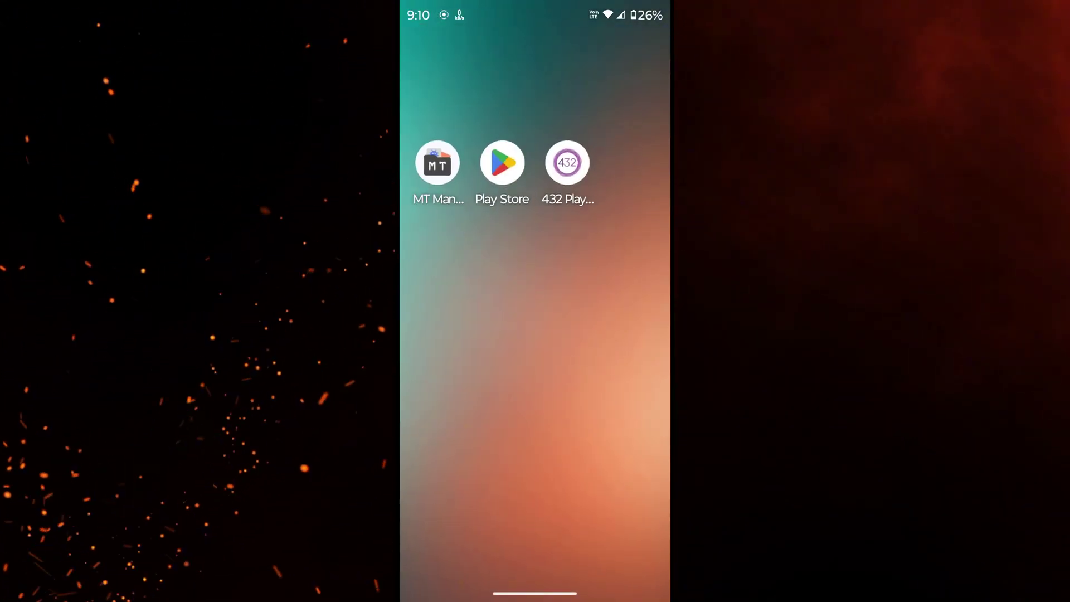
left_click(568, 163)
left_click_drag(568, 164, 596, 55)
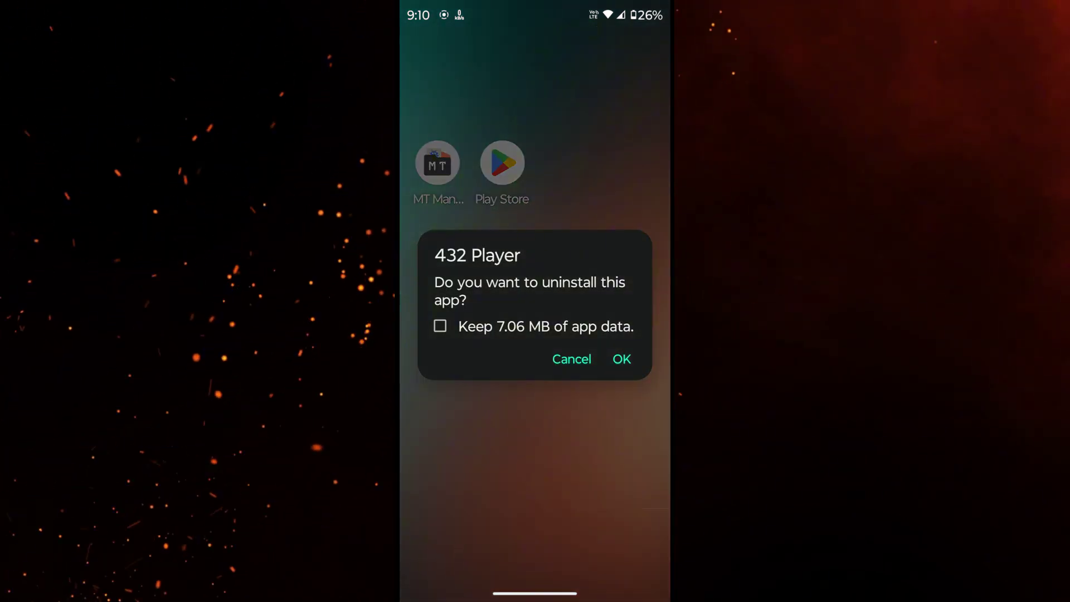
left_click(622, 359)
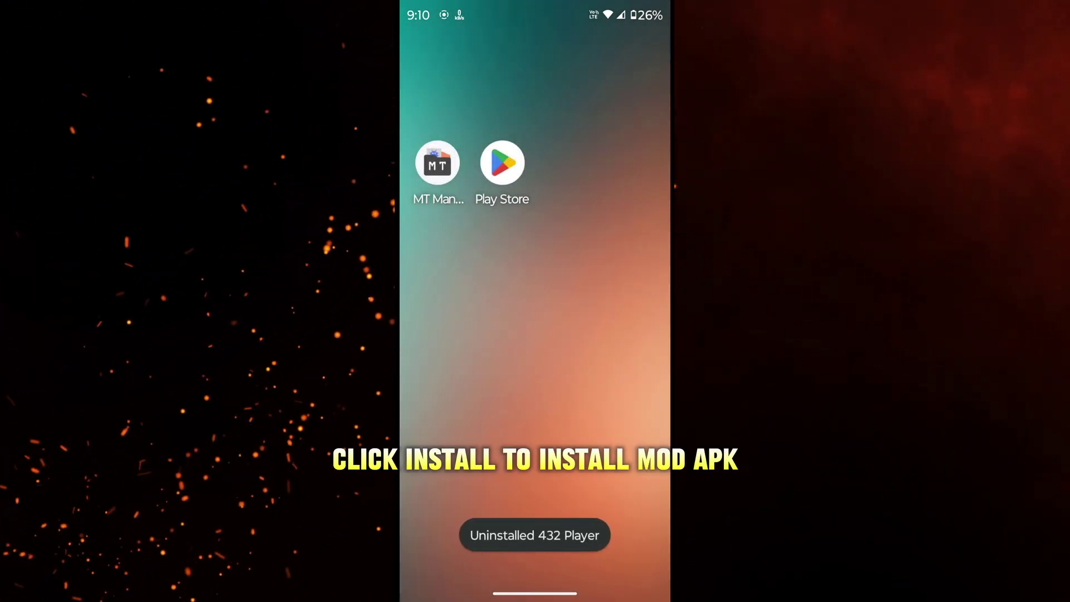
Return to MT Manager and install the modified 432 Player APK with Package installer
left_click_drag(546, 591, 547, 530)
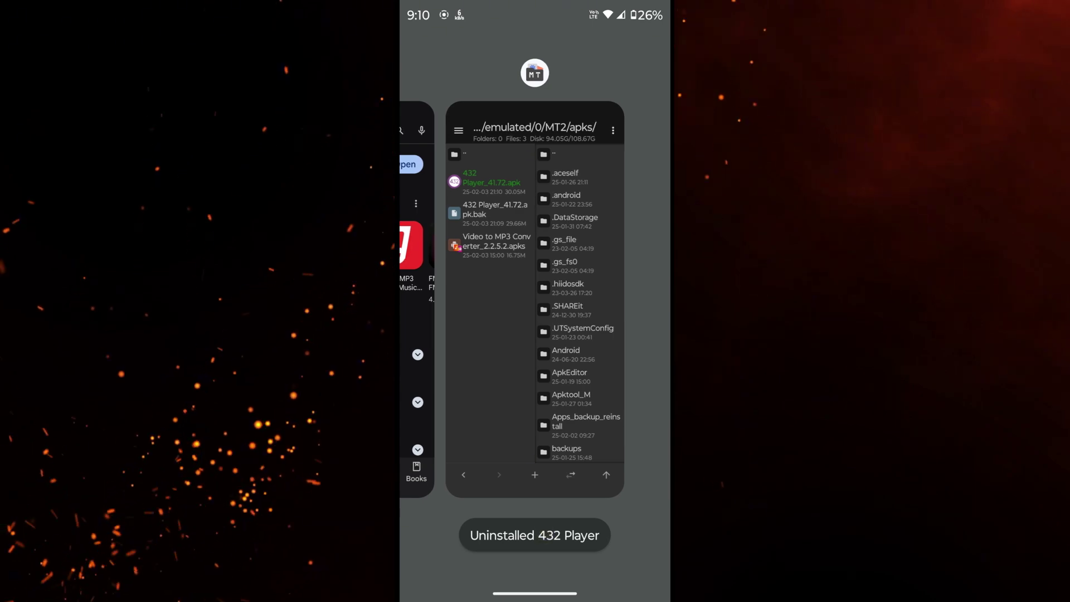
left_click(549, 418)
left_click(465, 129)
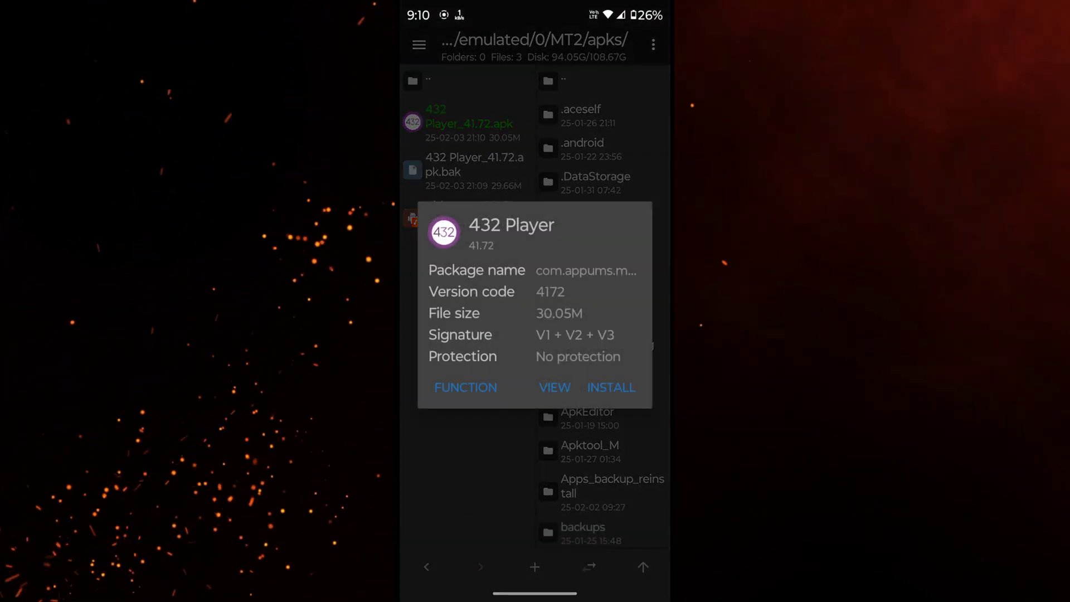
left_click(611, 387)
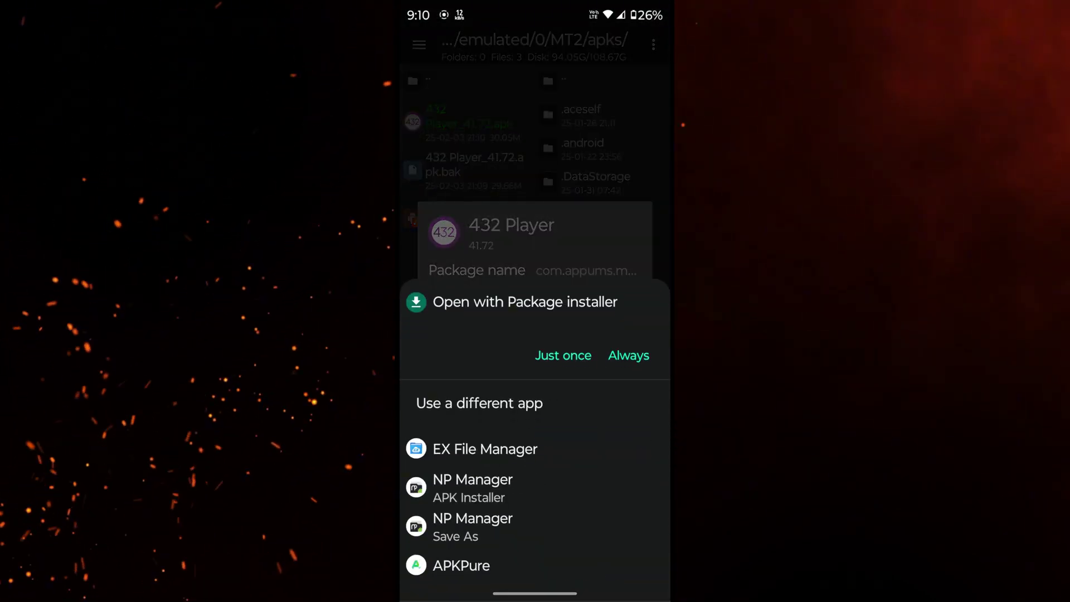
left_click(560, 357)
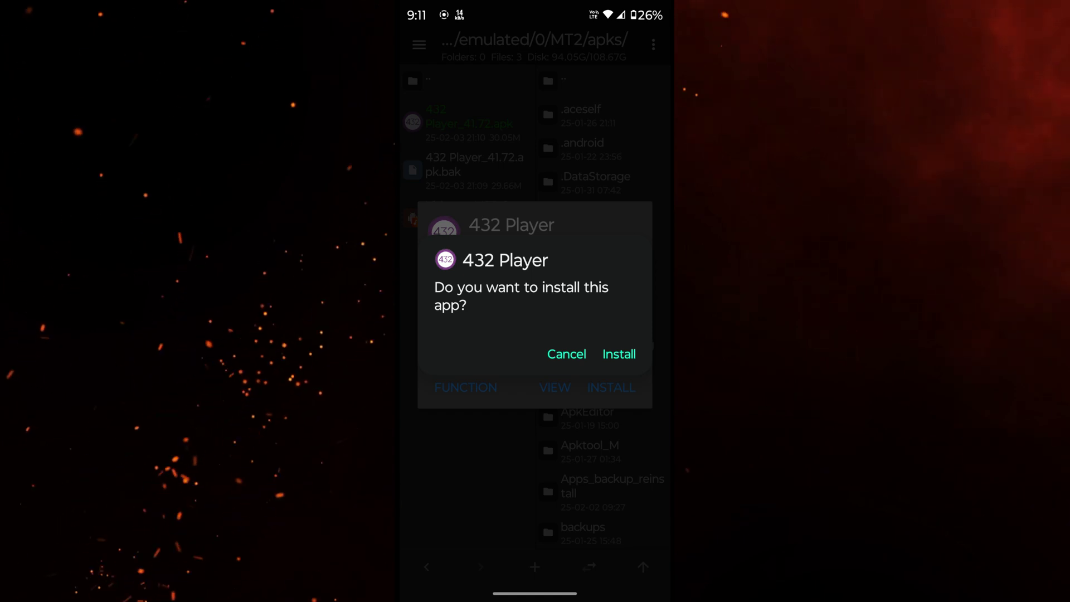
left_click(619, 354)
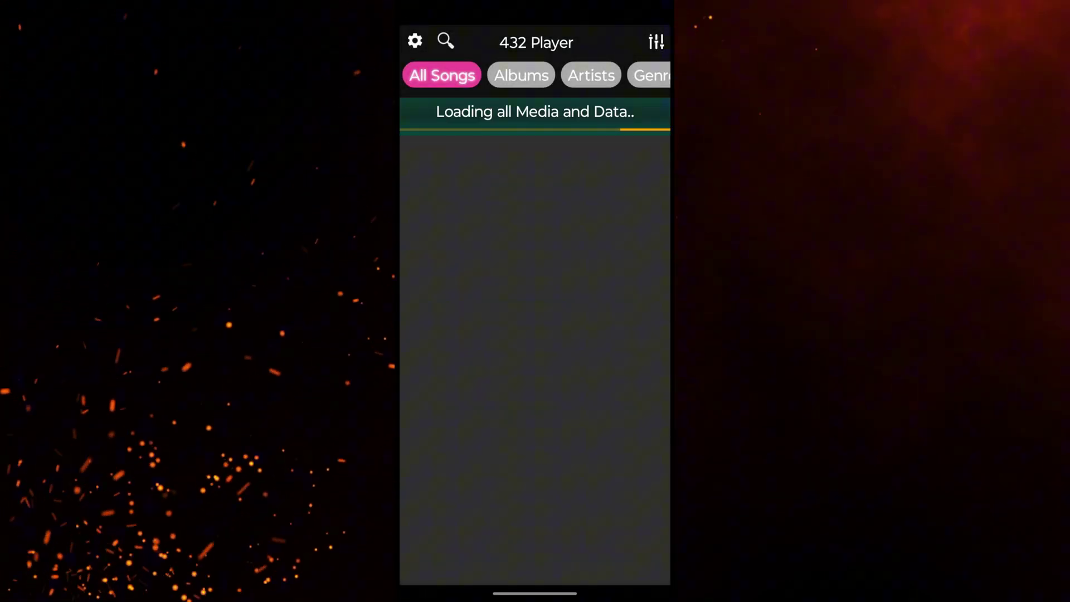
Dismiss the battery prompt and reopen settings to show 'The 432 Player LOVES You'
left_click(521, 390)
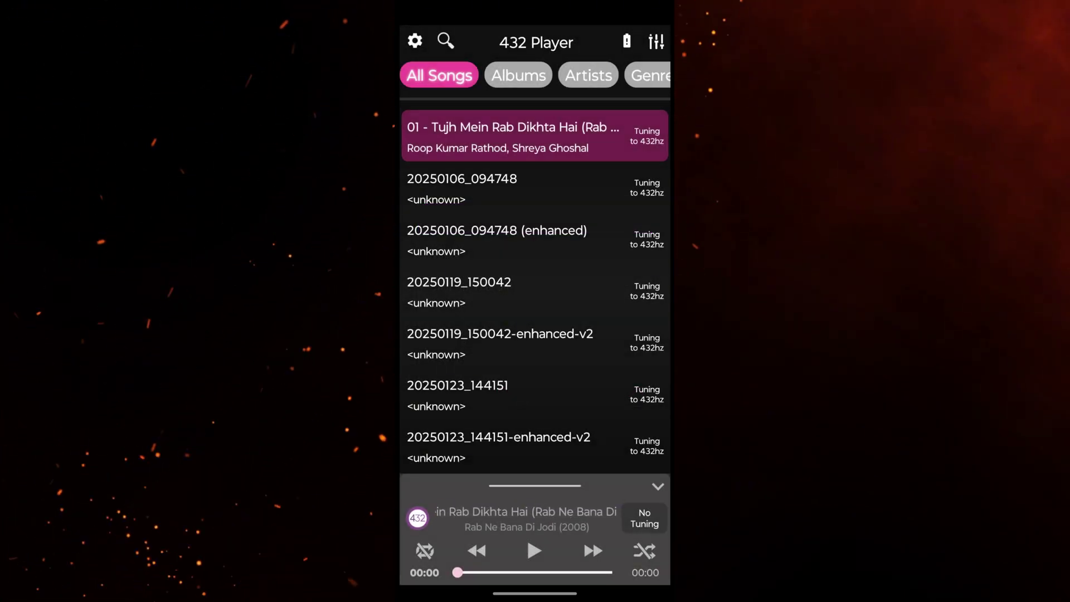
left_click(416, 41)
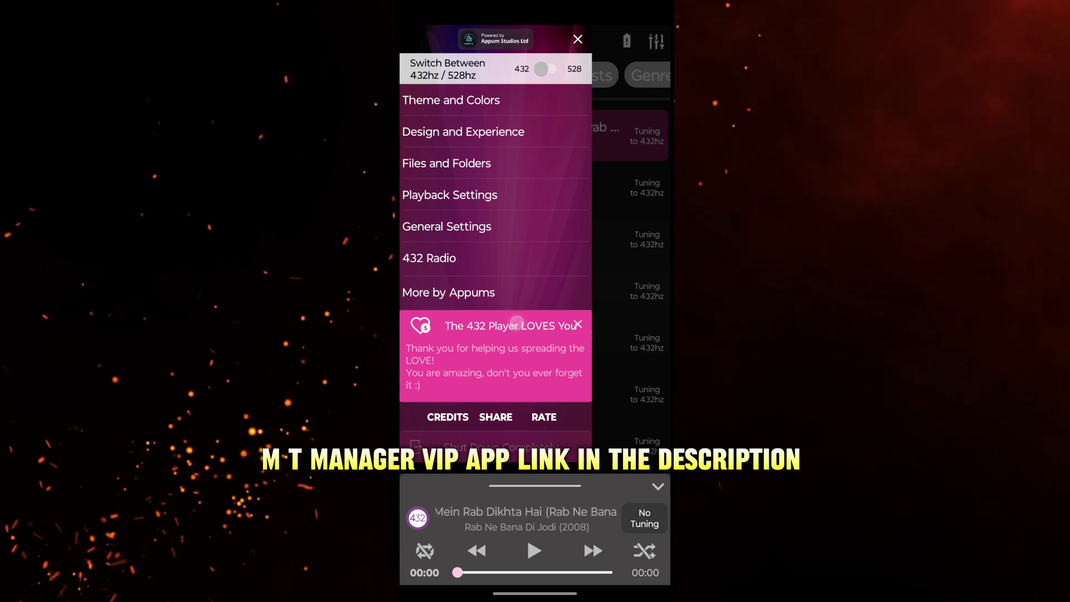
key("Escape")
key("Escape")
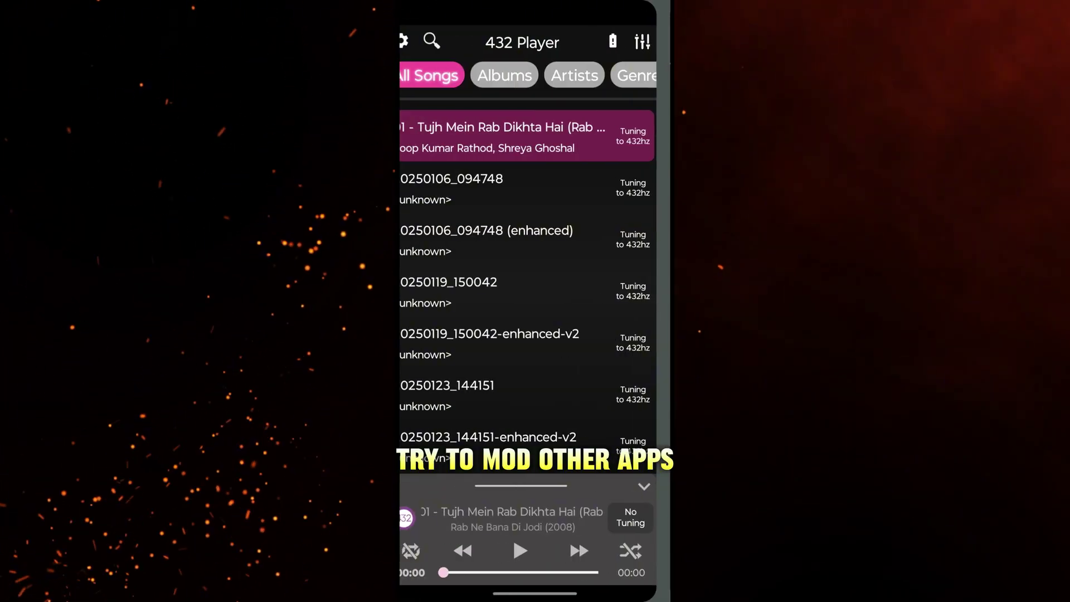
left_click(415, 40)
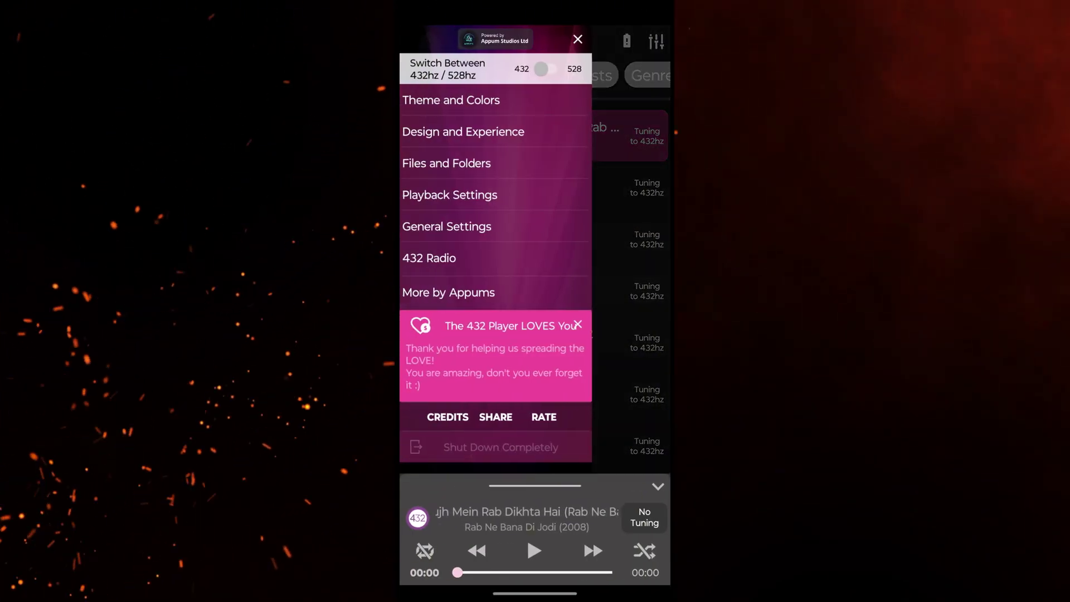